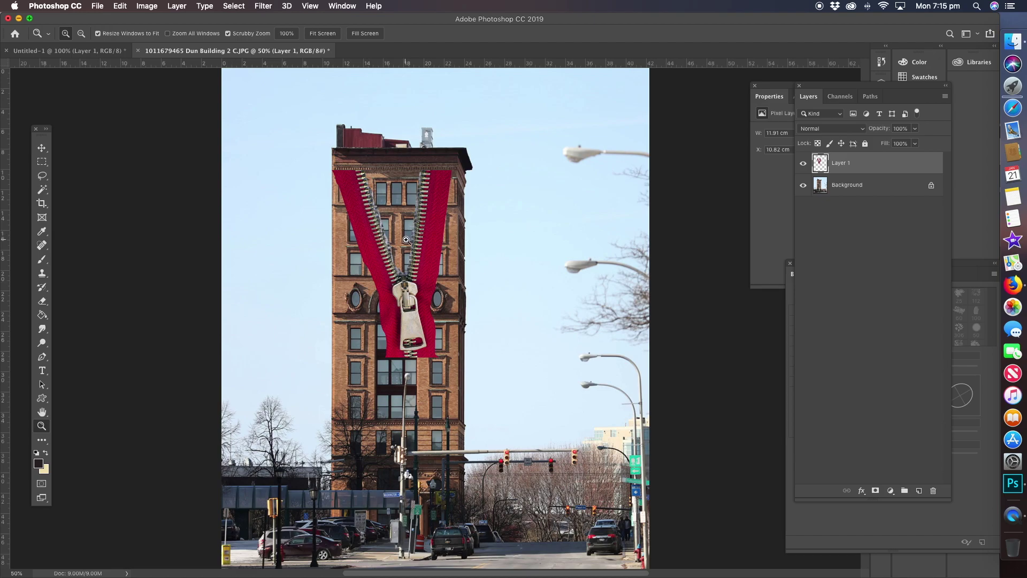
- Hide the zipper layer and copy the upper part of the building from the Background onto a new layer
left_click(804, 163)
left_click(845, 187)
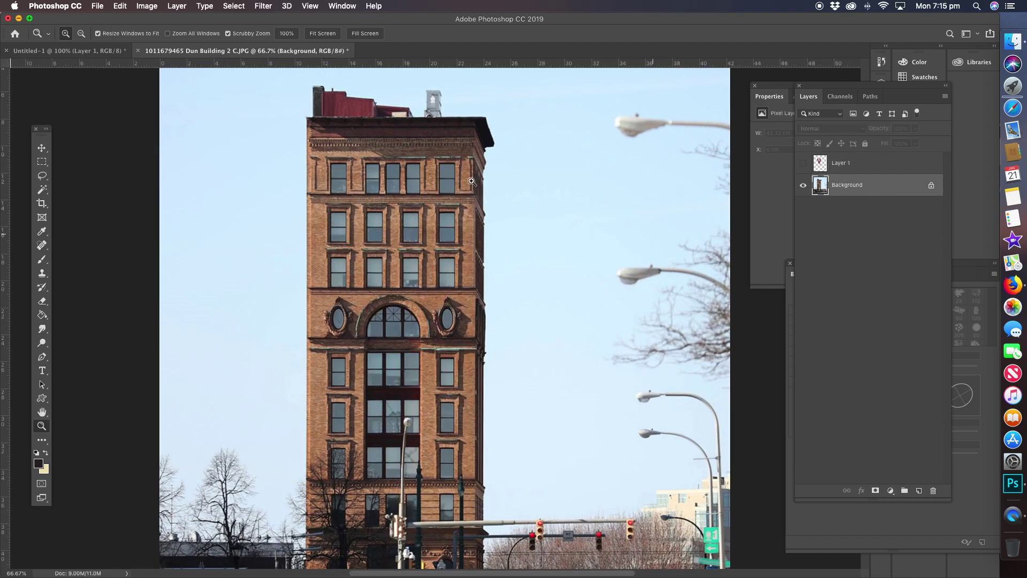
left_click(45, 163)
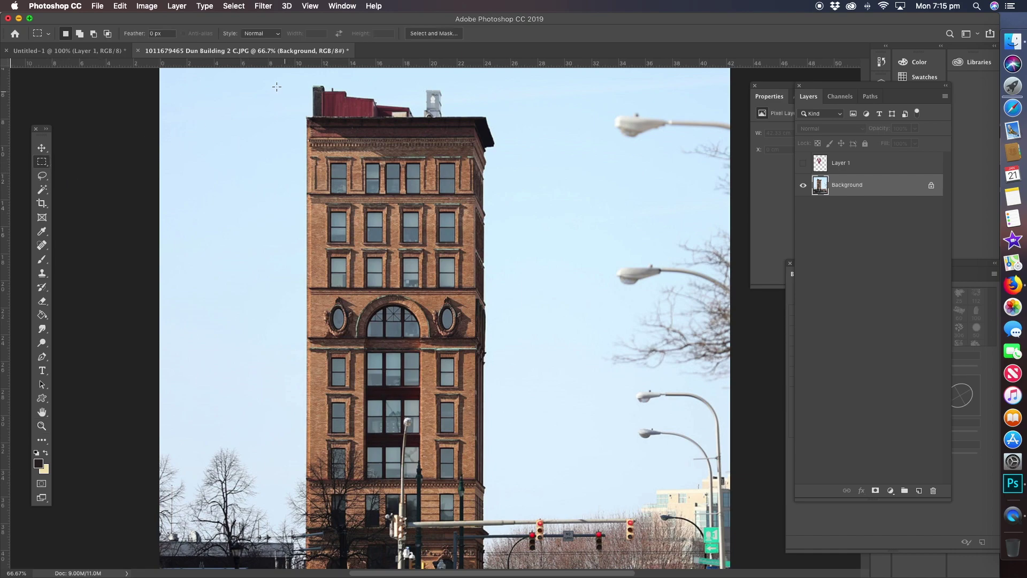
left_click_drag(281, 77, 510, 418)
key("super+c")
key("super+v")
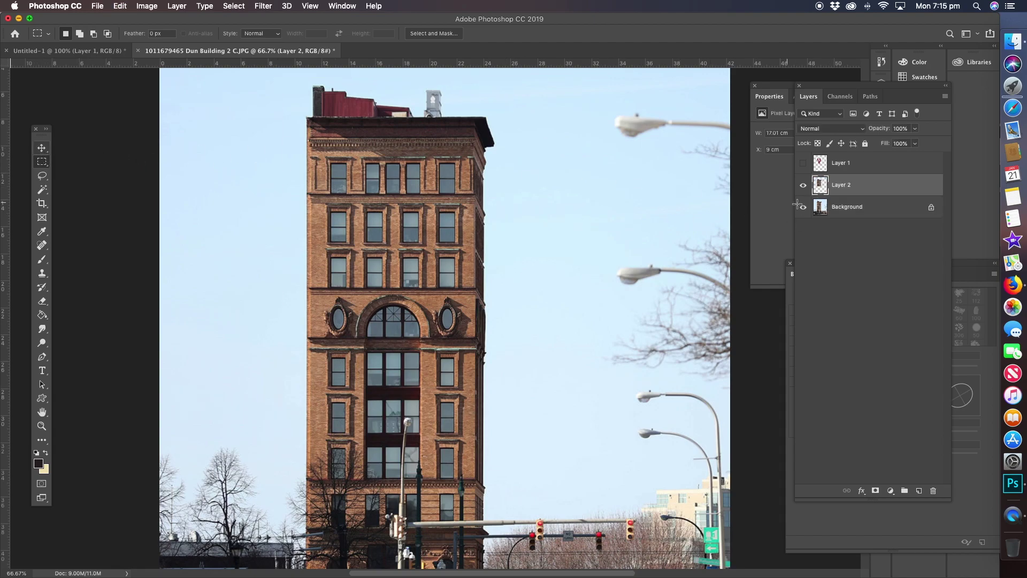
- Hide the Background, separate the building's left half onto its own layer and align it with the right half
left_click(803, 206)
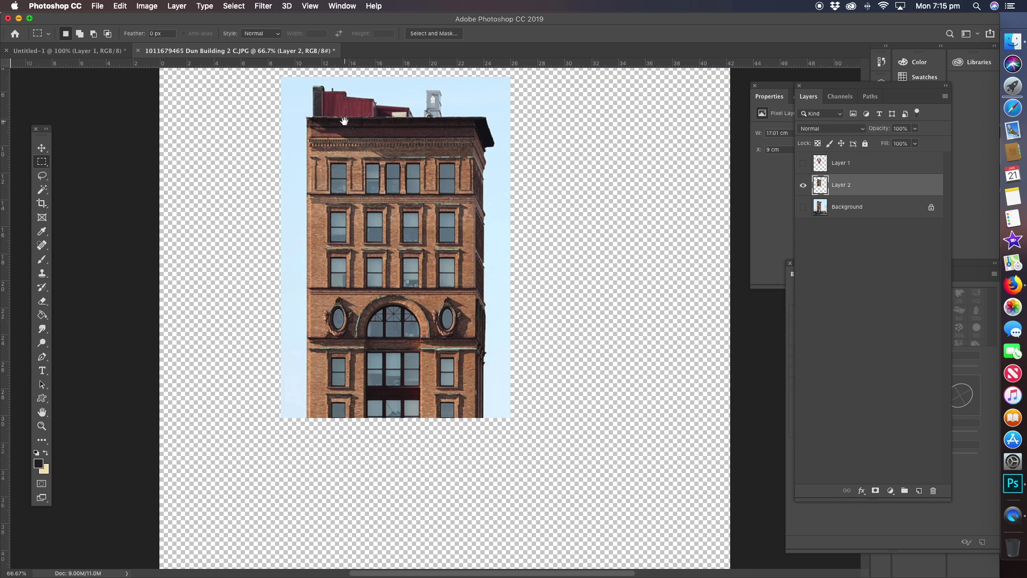
scroll(290, 199, "up", 3)
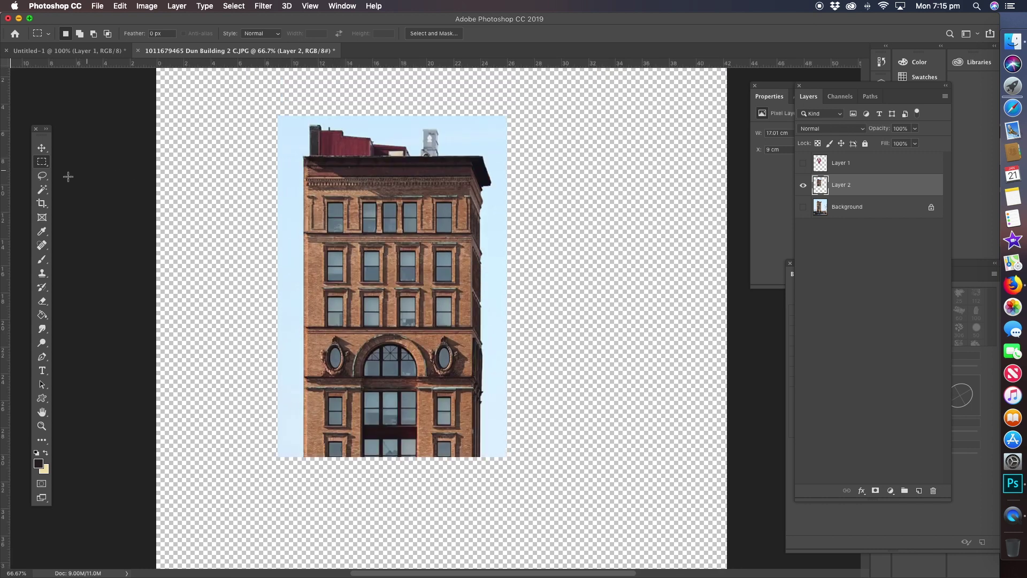
left_click_drag(247, 98, 389, 497)
key("super+x")
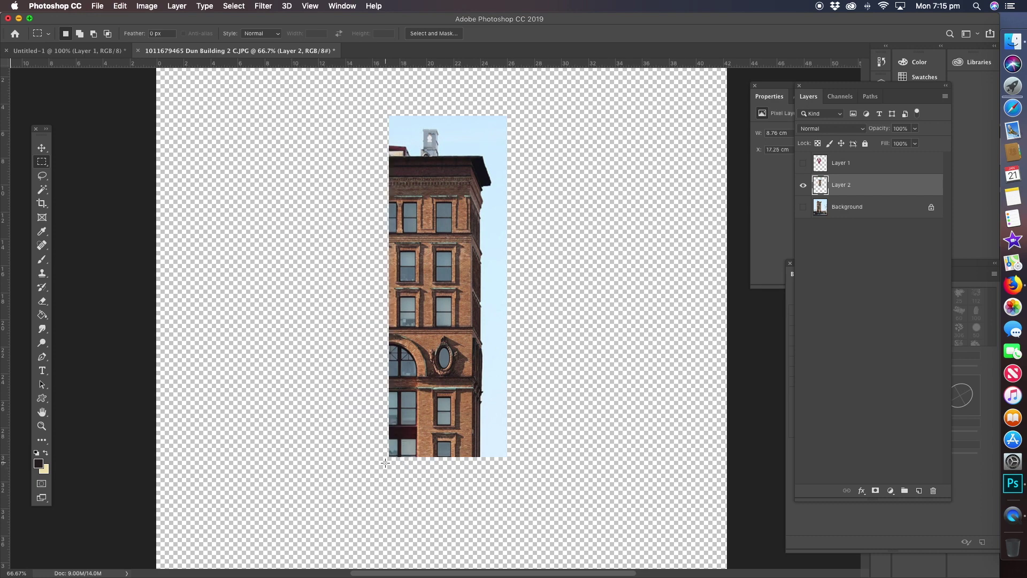
key("super+v")
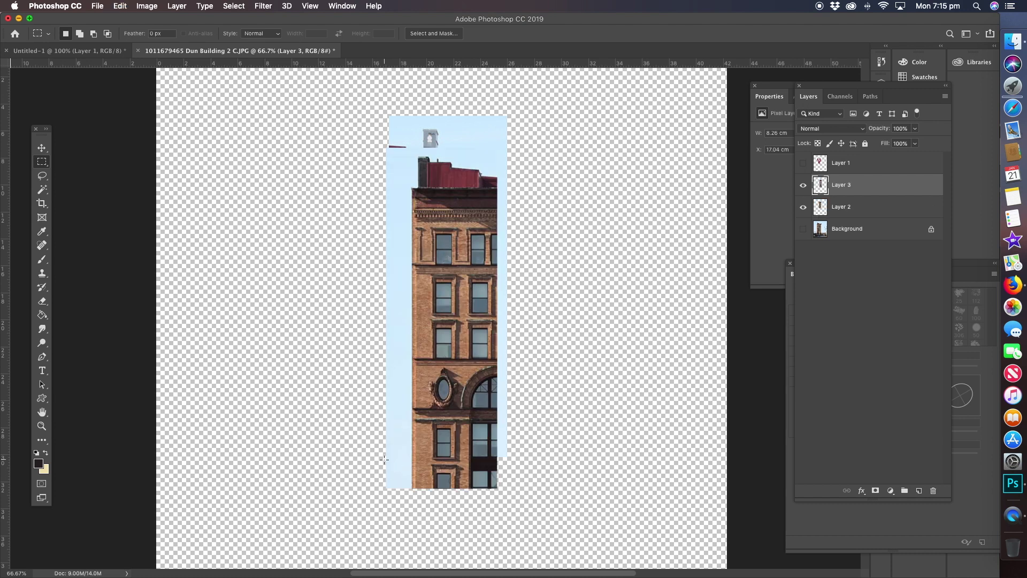
left_click(42, 148)
left_click_drag(463, 282, 354, 249)
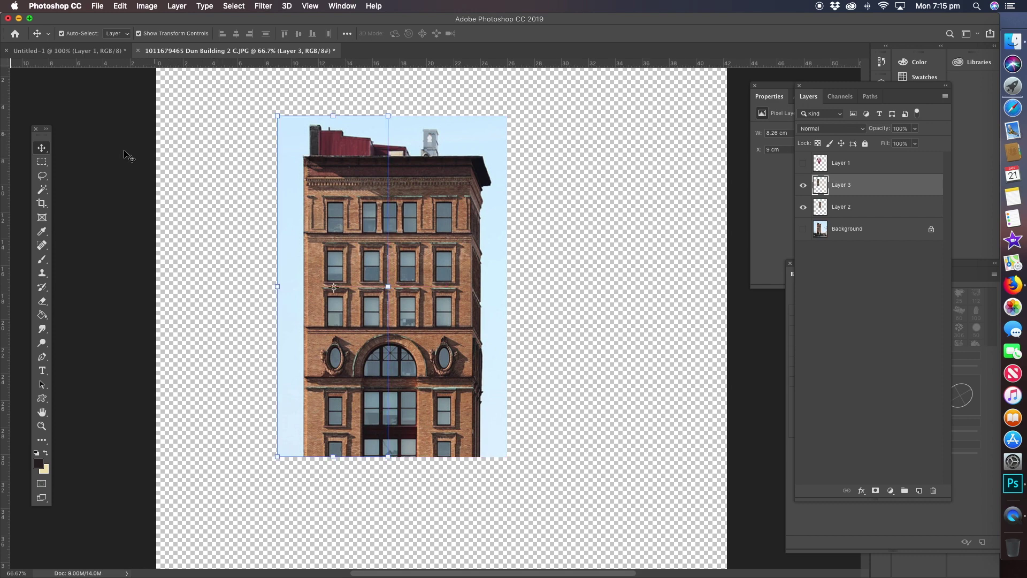
- Remove the blue sky around both building halves on Layer 3 and Layer 2 with the Magic Wand
left_click(42, 191)
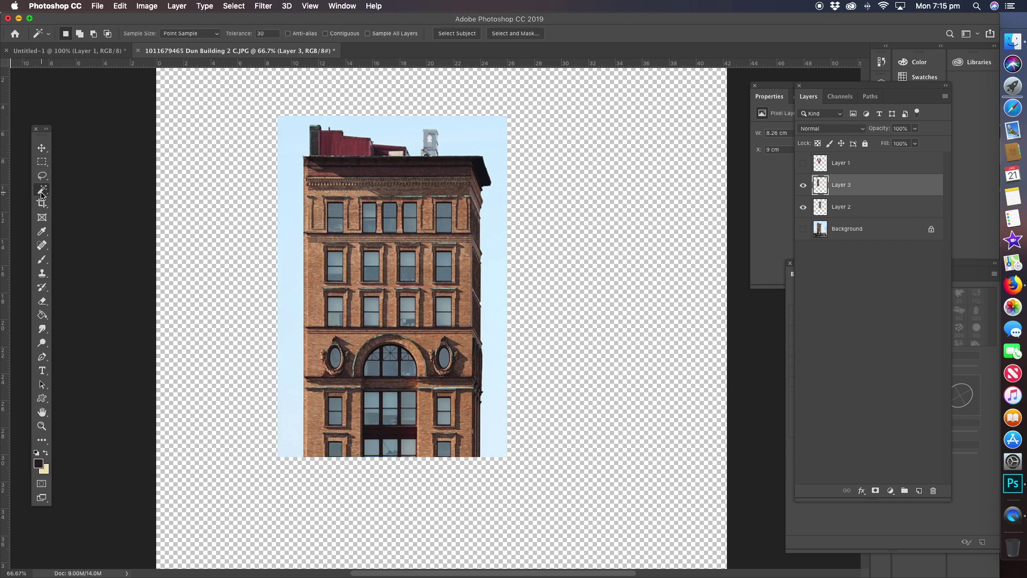
left_click(299, 147)
key("super+x")
left_click(831, 207)
left_click(480, 145)
key("super+x")
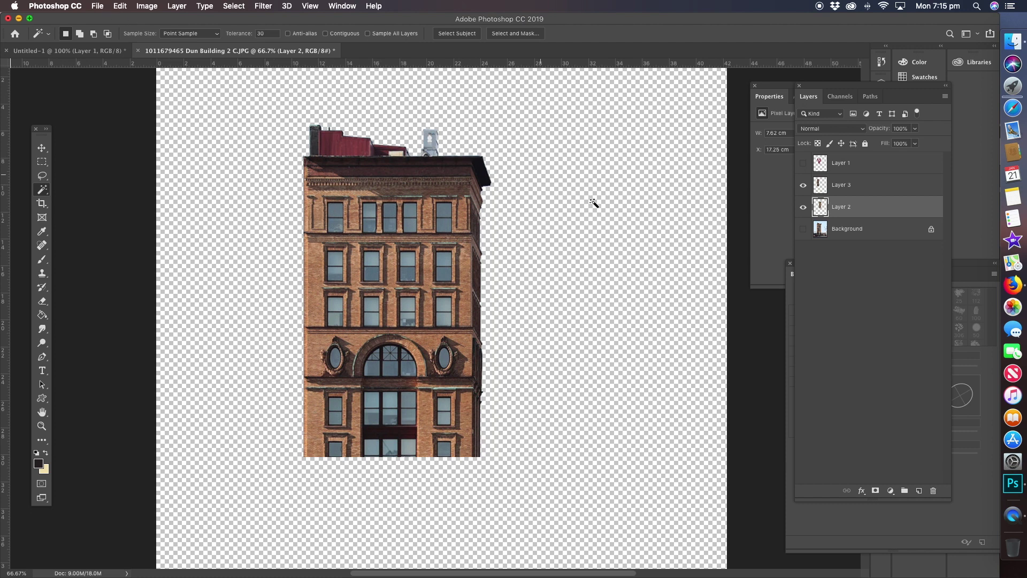
- Warp the building's right half on Layer 2 so its top bends outward to the right, away from the centre
left_click(120, 6)
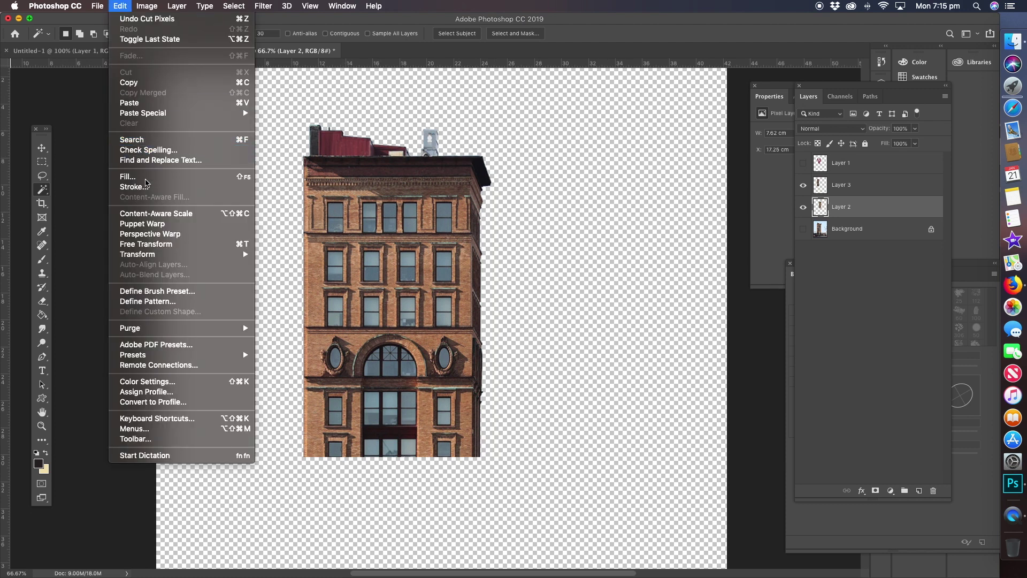
mouse_move(149, 256)
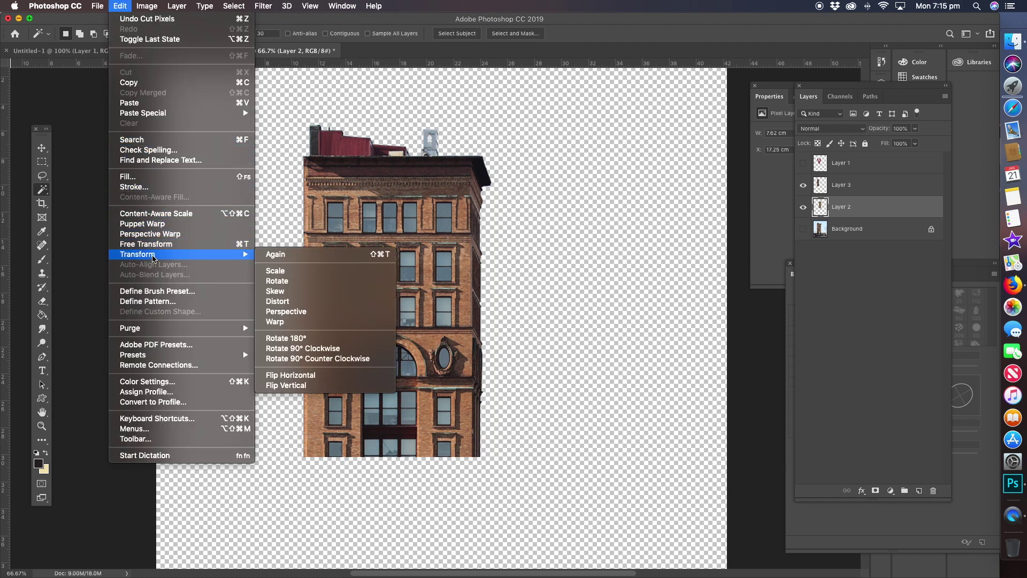
left_click(289, 323)
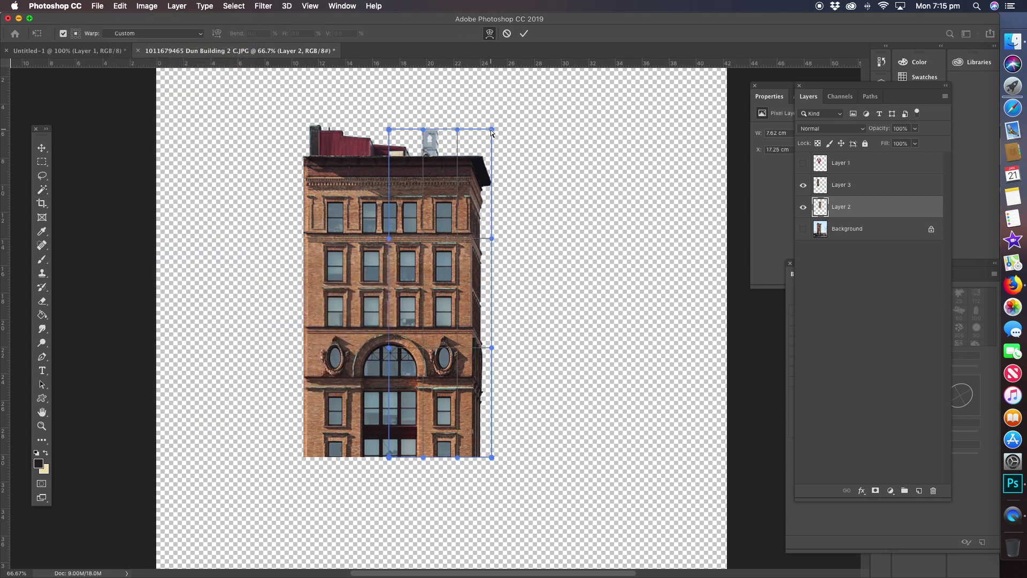
left_click_drag(491, 130, 546, 135)
left_click_drag(457, 129, 486, 127)
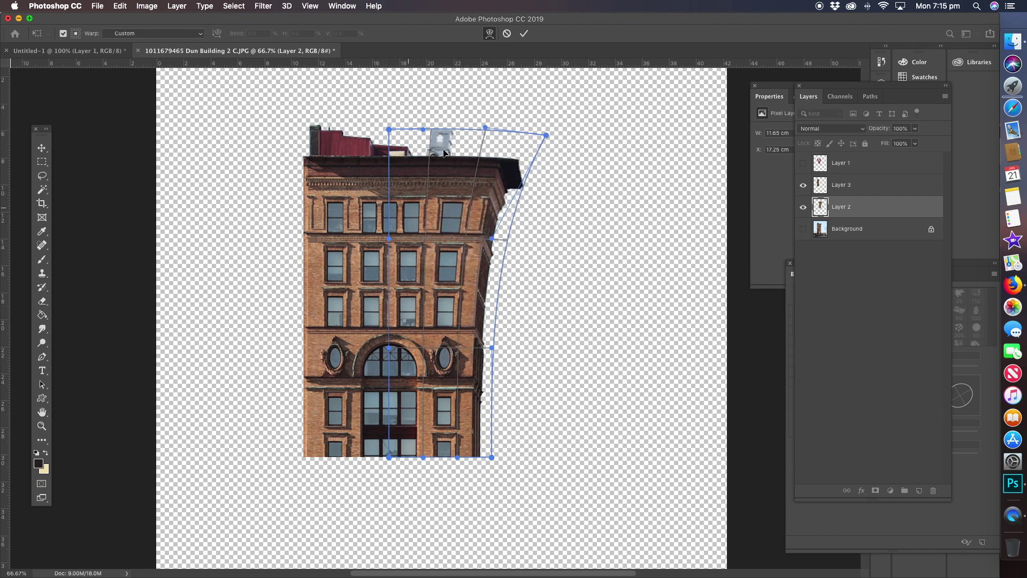
left_click_drag(423, 130, 450, 116)
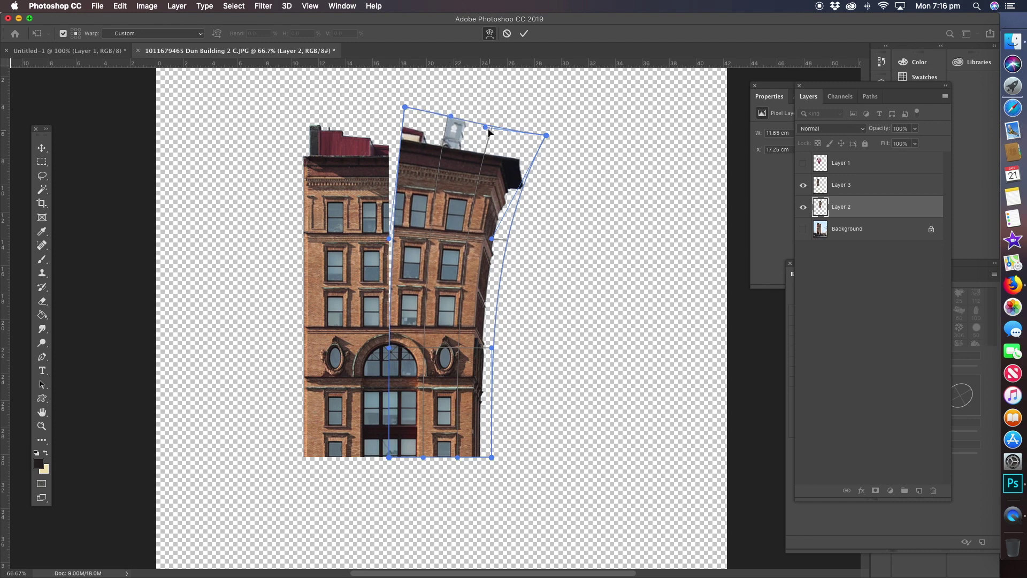
left_click_drag(546, 136, 550, 135)
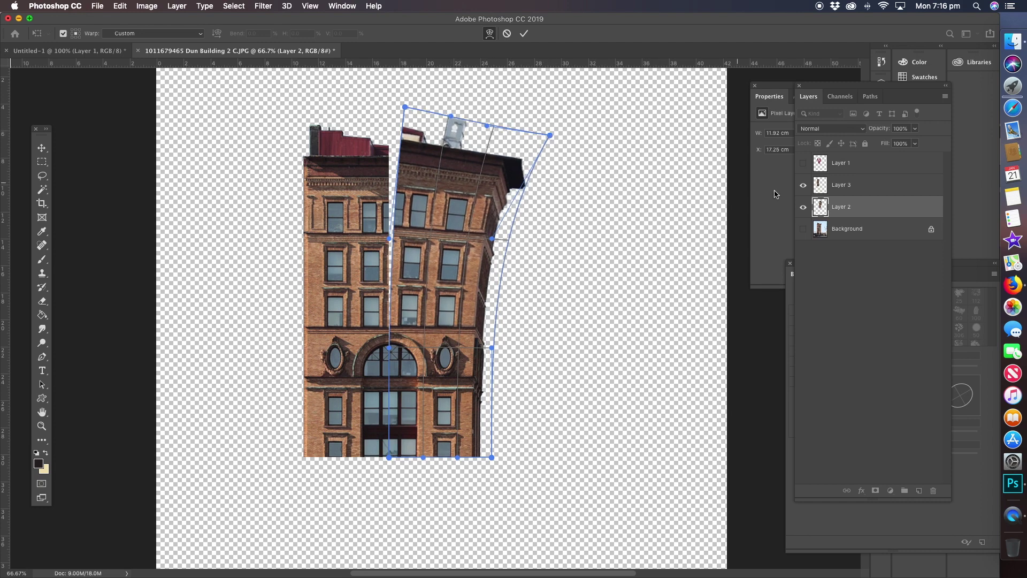
left_click(42, 148)
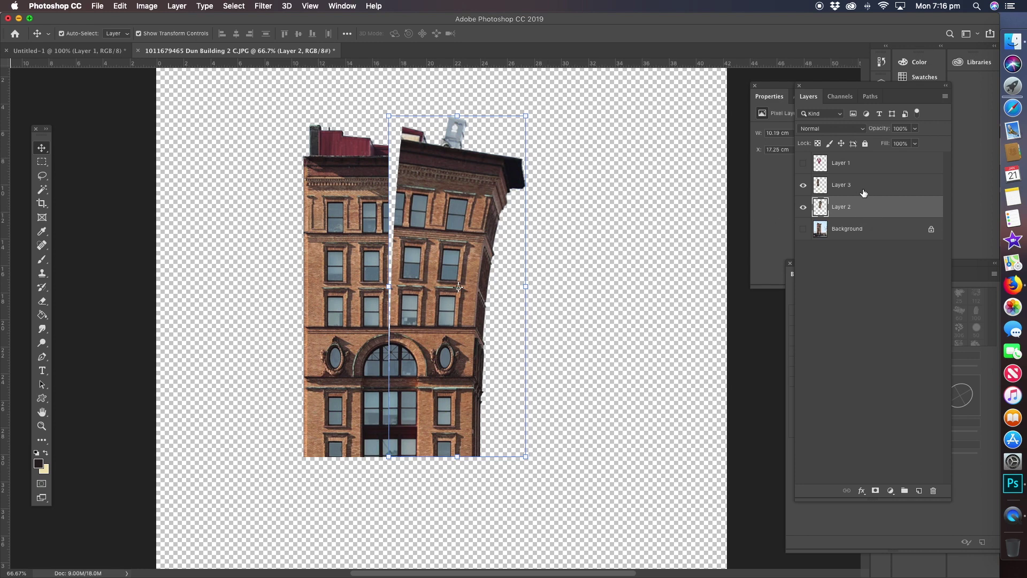
- Warp the left half on Layer 3 so its top bends outward to the left, opening a V-shaped gap
left_click(841, 185)
left_click(119, 7)
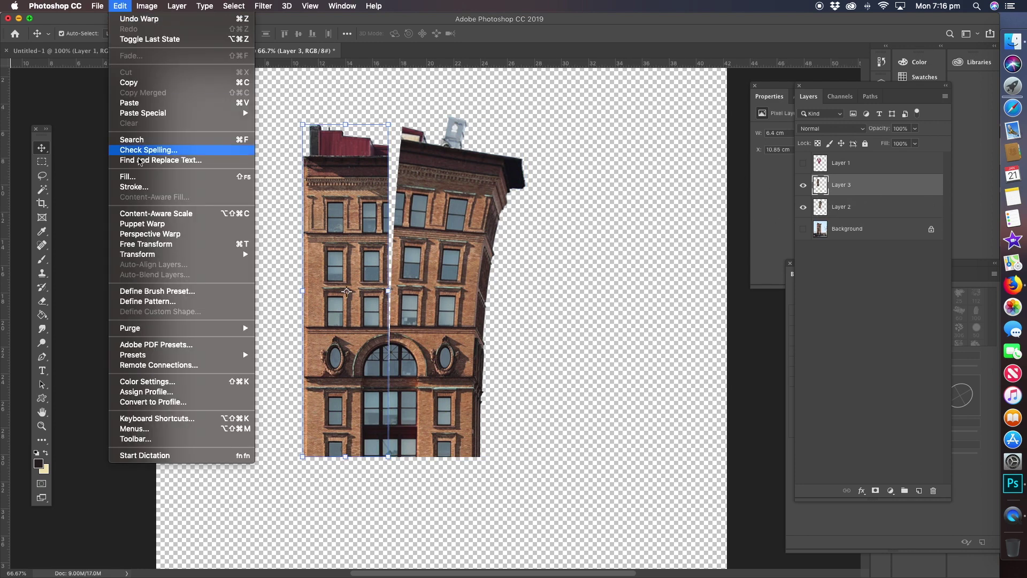
mouse_move(145, 251)
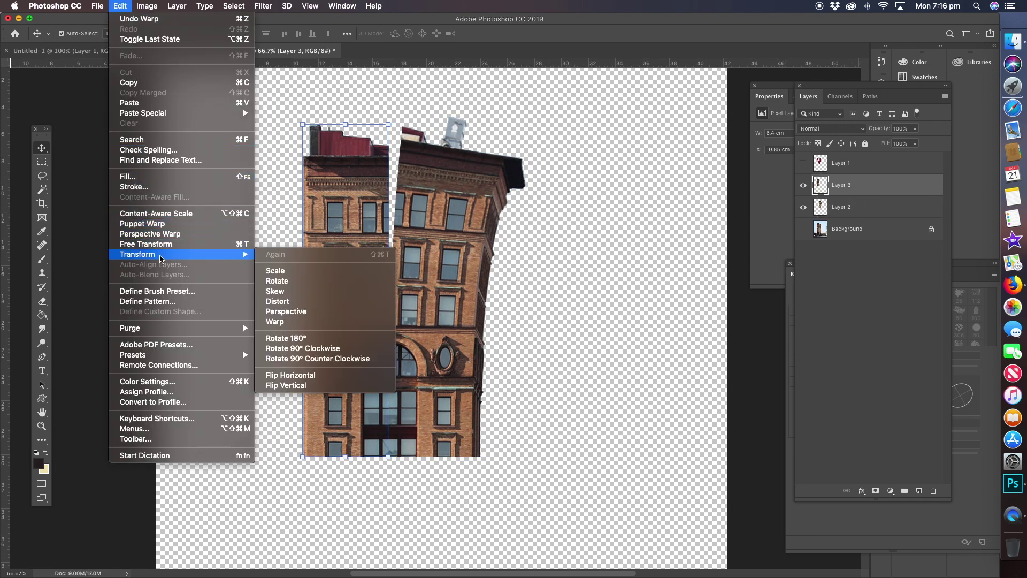
left_click(286, 325)
left_click_drag(302, 127, 251, 129)
left_click_drag(331, 127, 365, 100)
left_click_drag(251, 128, 239, 140)
left_click(42, 148)
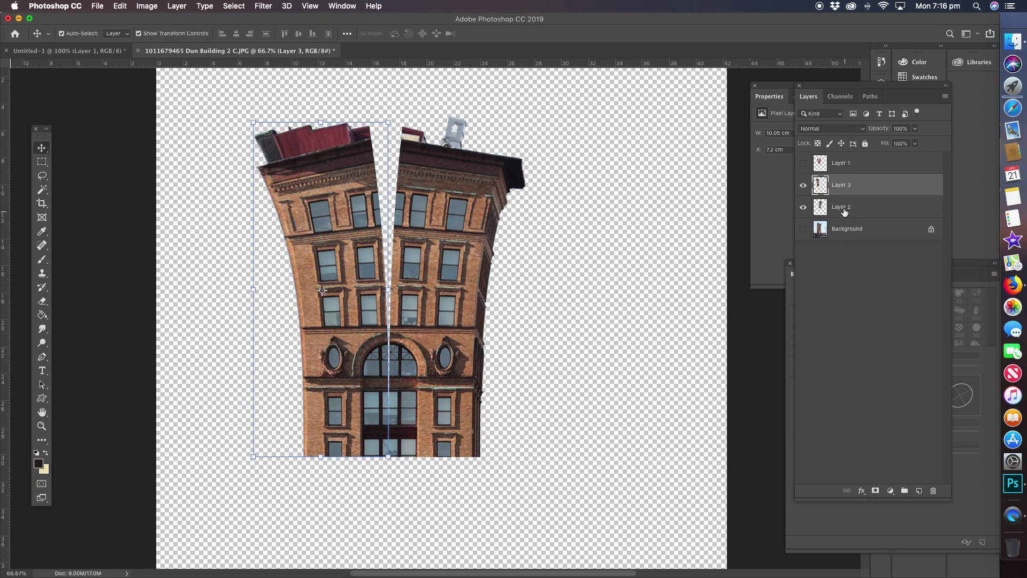
- Add a new layer above the Background and fill a rectangle behind the split building with the dark foreground colour
left_click(849, 229)
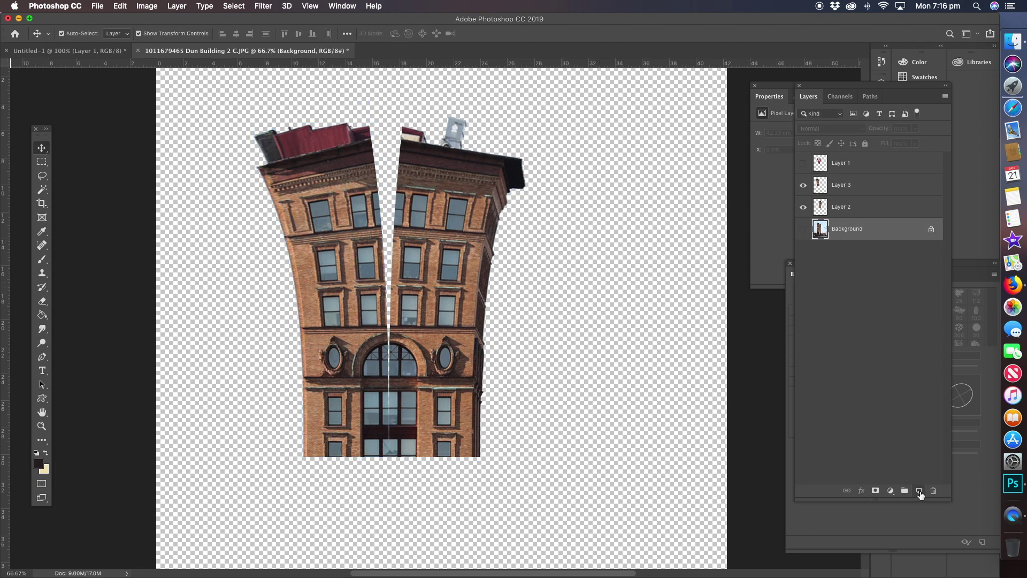
left_click(917, 491)
left_click(41, 162)
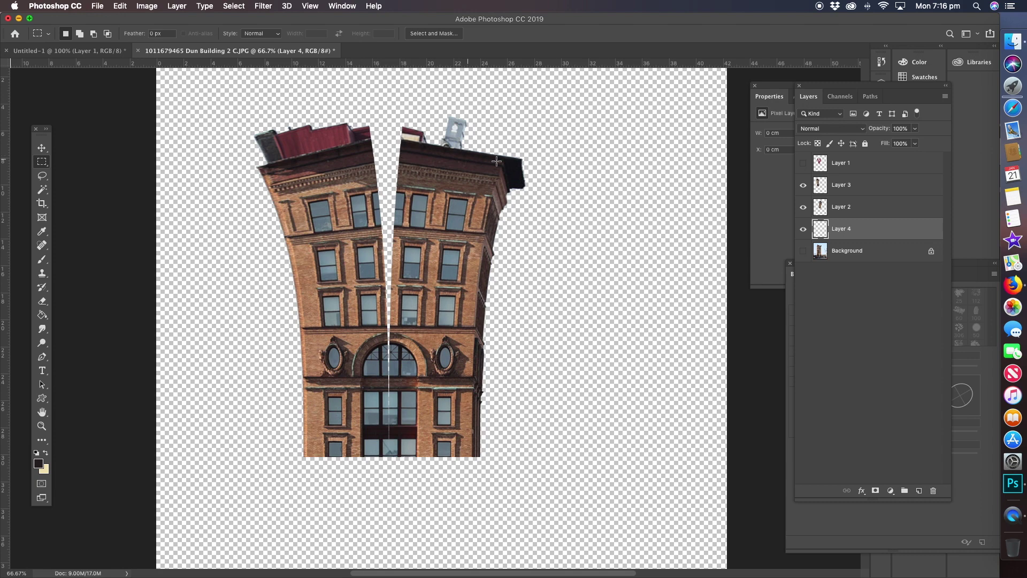
left_click_drag(501, 164, 296, 456)
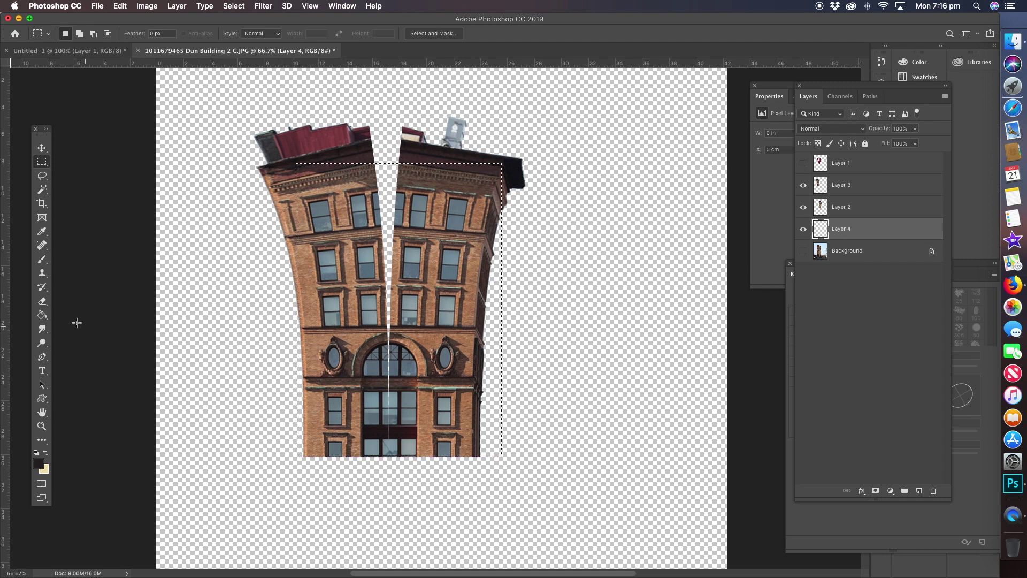
left_click(41, 314)
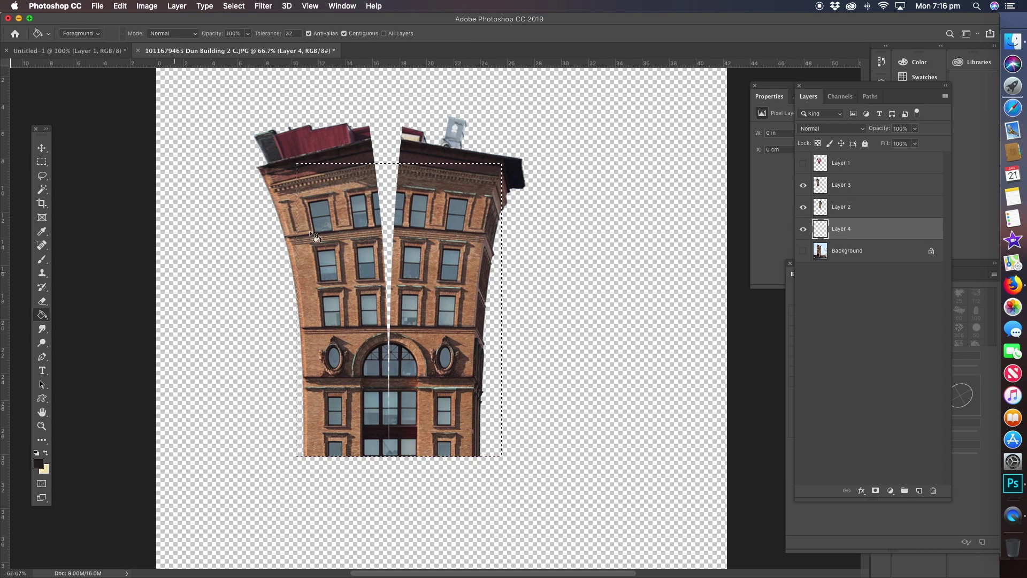
left_click(384, 198)
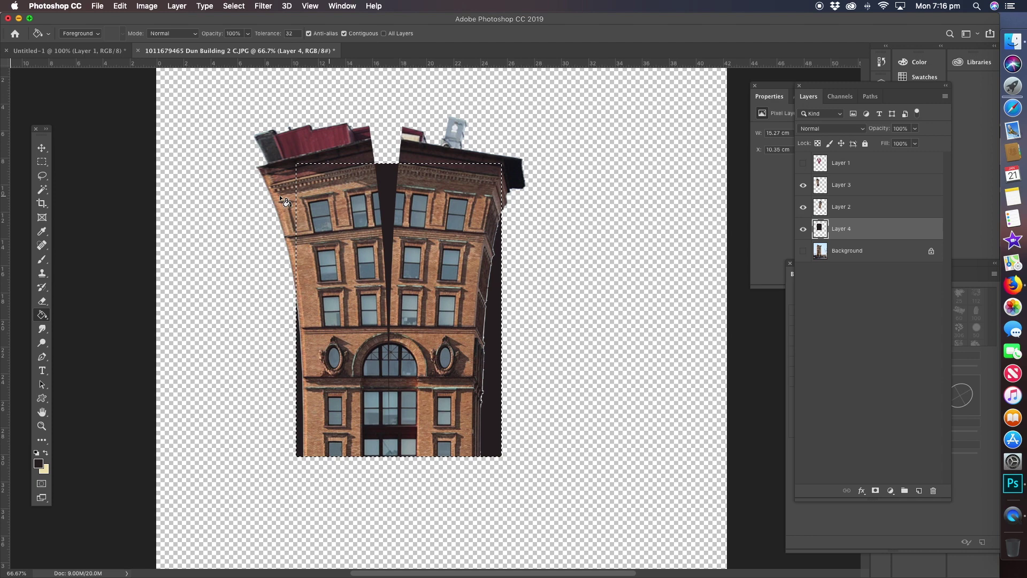
- Cut away the dark fill sticking out past the building's right and left edges using the Lasso
left_click(42, 175)
left_click(230, 152)
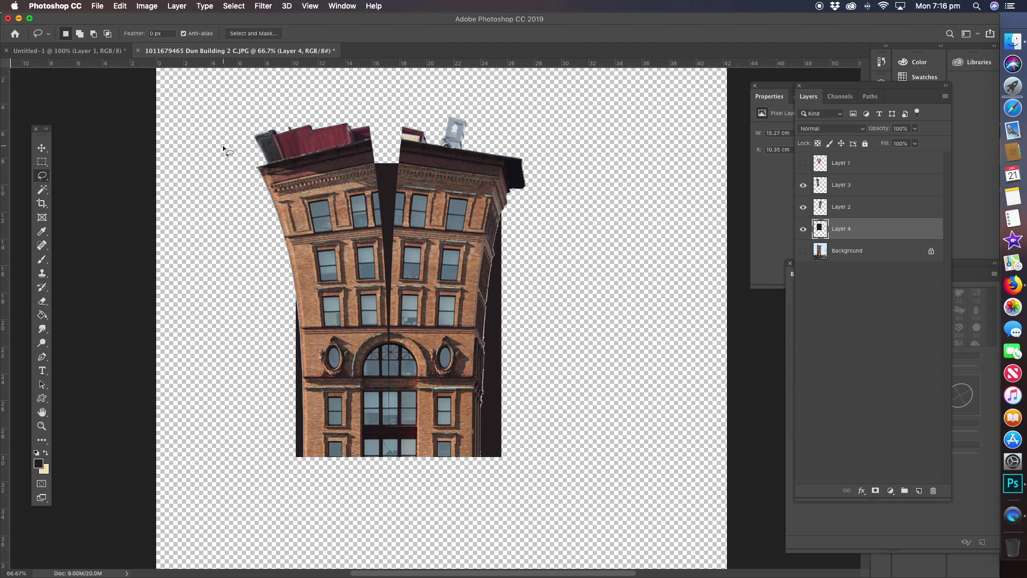
mouse_move(515, 204)
left_mouse_down()
mouse_move(484, 259)
mouse_move(467, 378)
mouse_move(471, 466)
mouse_move(563, 386)
mouse_move(534, 198)
left_mouse_up()
key("super+x")
mouse_move(290, 243)
left_mouse_down()
mouse_move(319, 337)
mouse_move(251, 362)
mouse_move(293, 218)
left_mouse_up()
key("super+x")
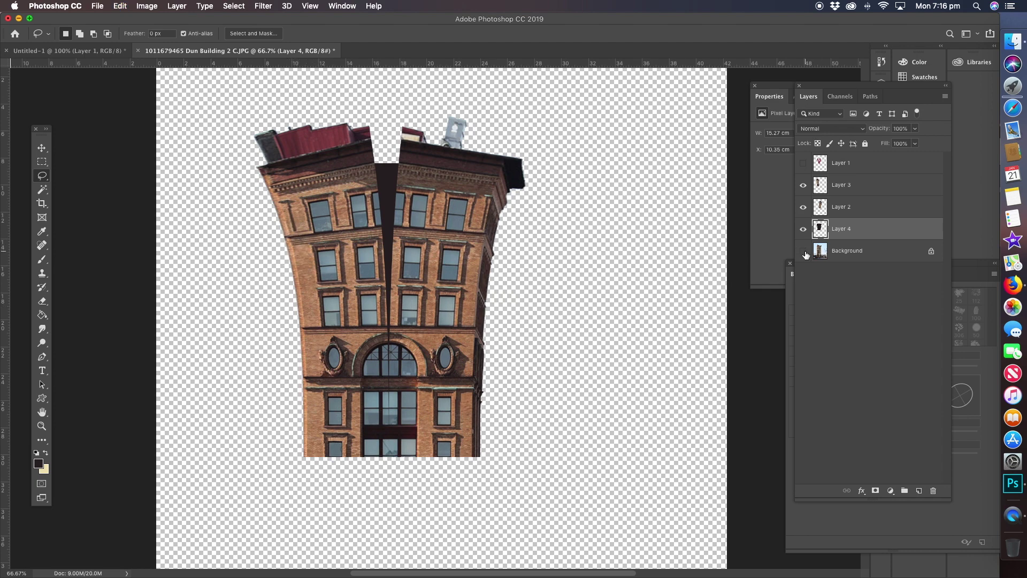
- Show the Background and zipper layers again and move the zipper up over the gap in the building
left_click(803, 251)
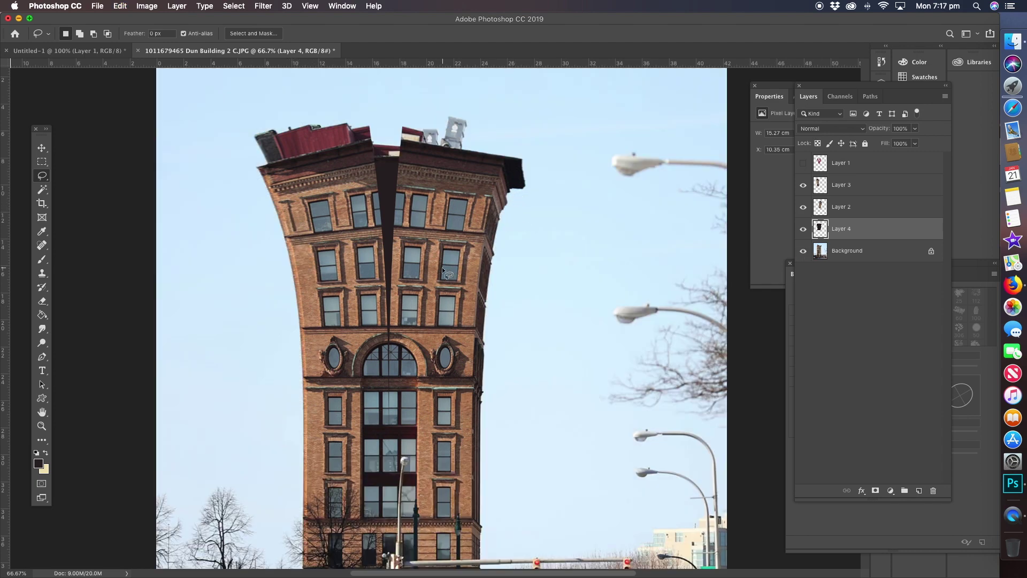
left_click(842, 164)
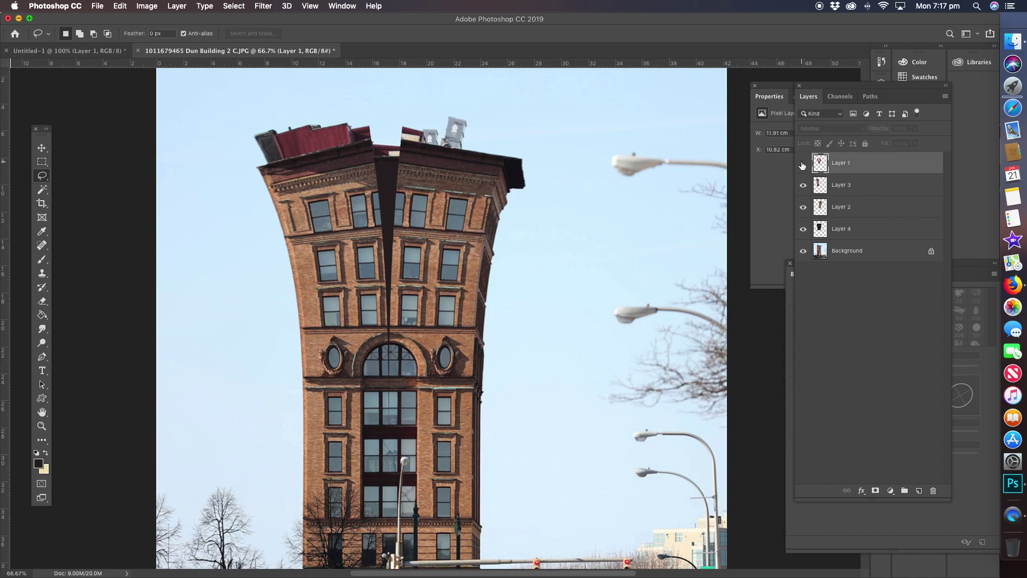
left_click(802, 163)
left_click(42, 148)
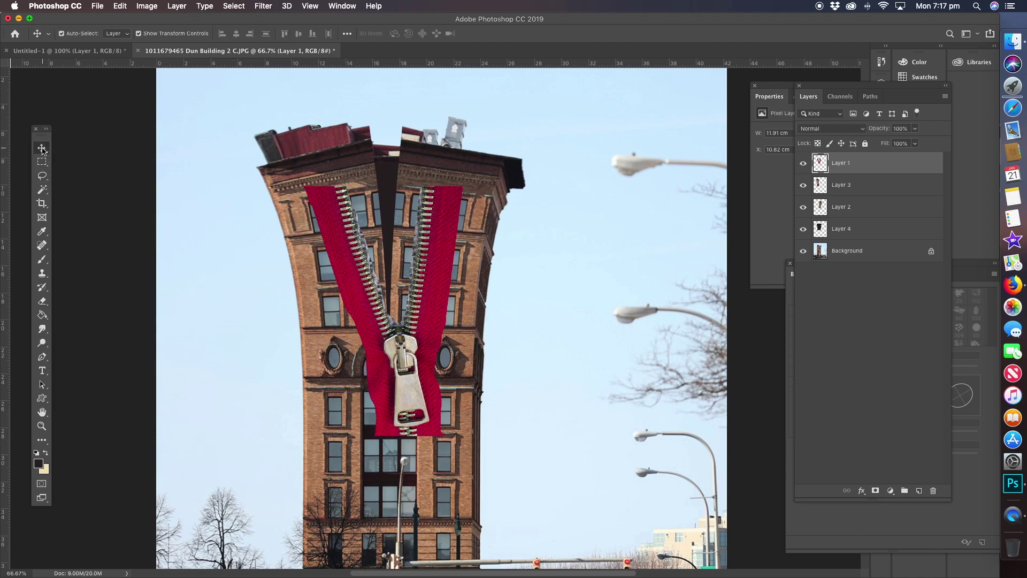
left_click_drag(329, 242, 328, 213)
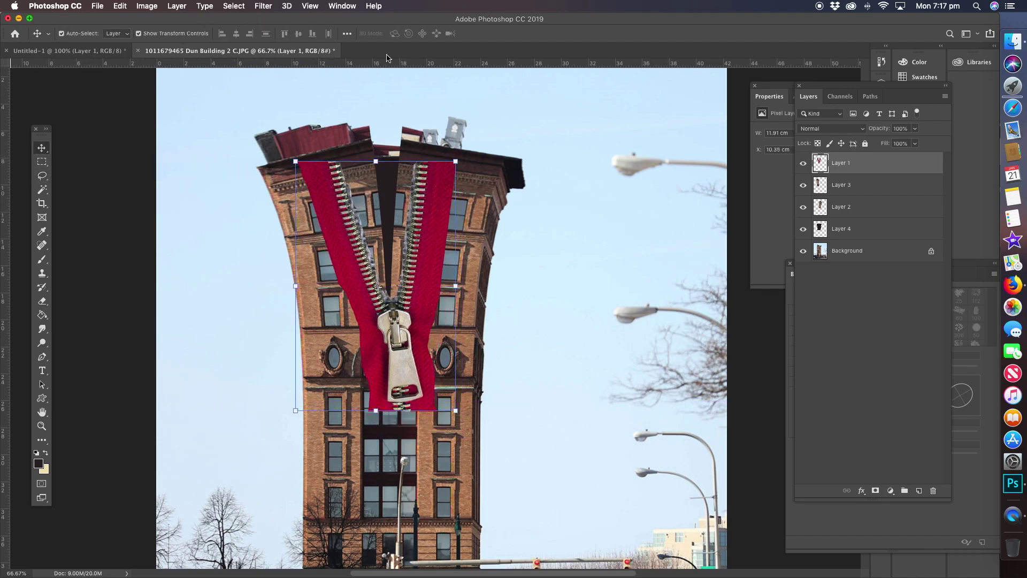
- Hide all layers except the zipper, select its red fabric with Color Range and cut it away
left_click_drag(802, 185, 803, 251)
left_click(234, 5)
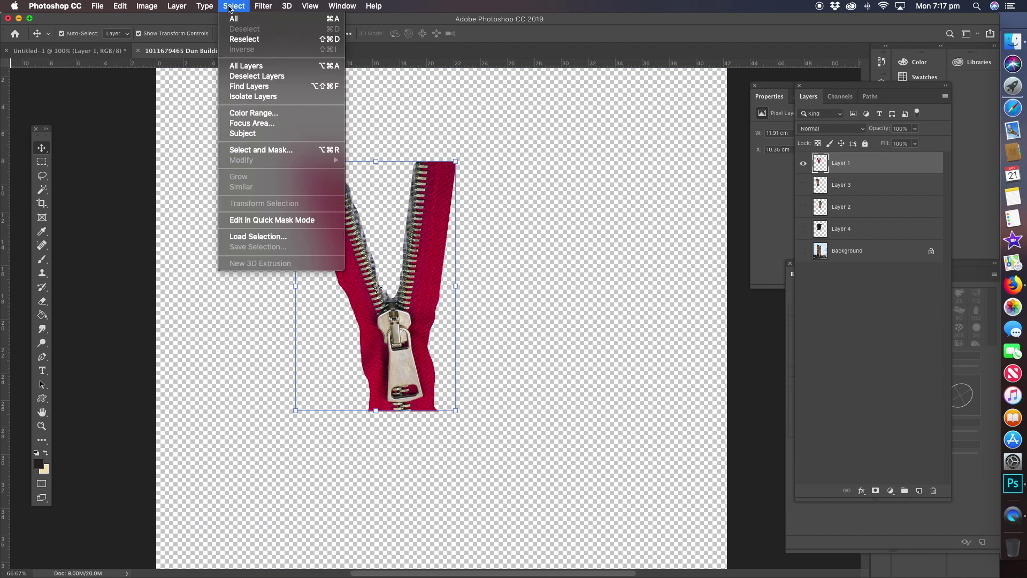
left_click(251, 113)
left_click(336, 221)
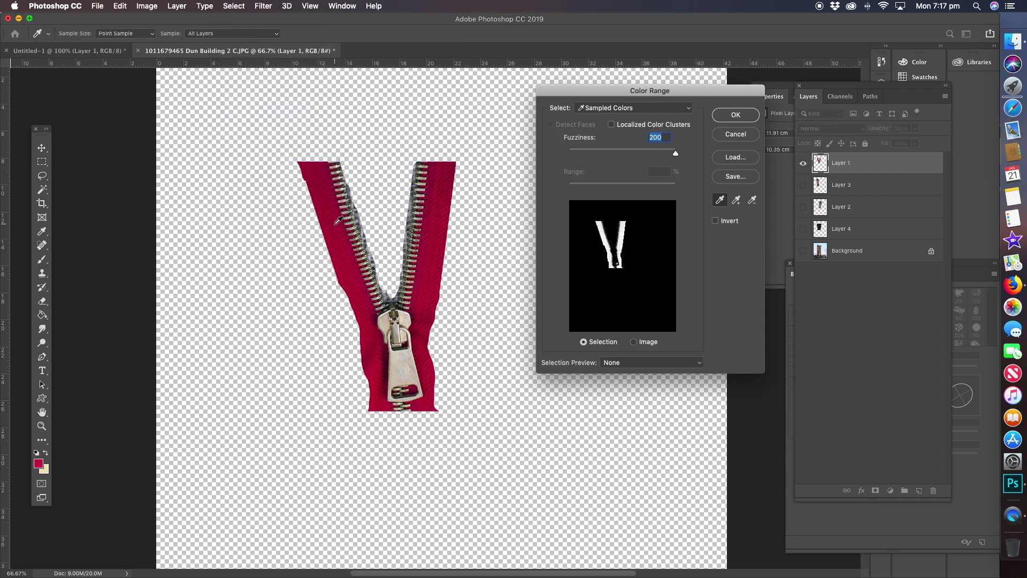
left_click(347, 262)
left_click(734, 114)
key("v")
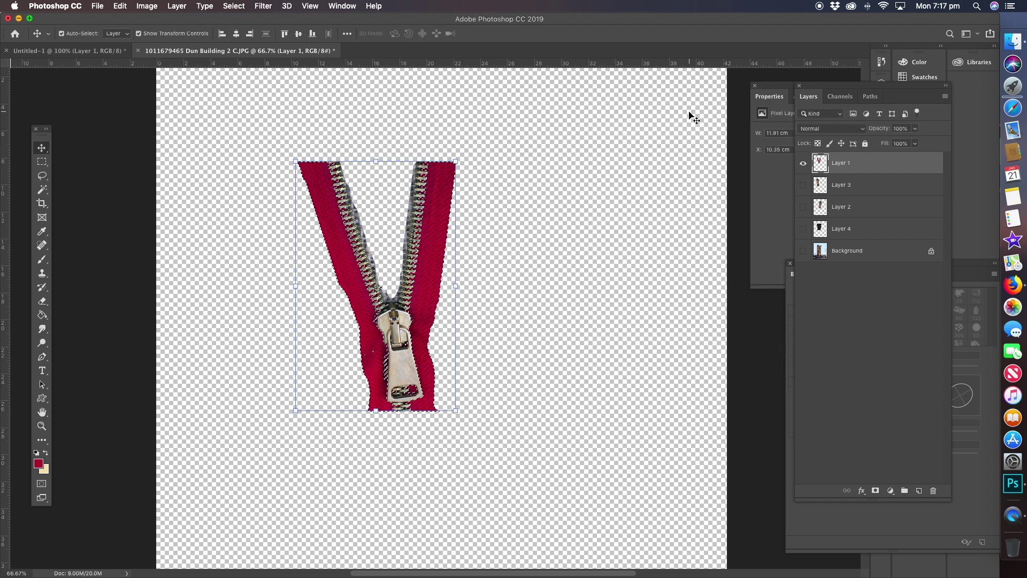
key("super+x")
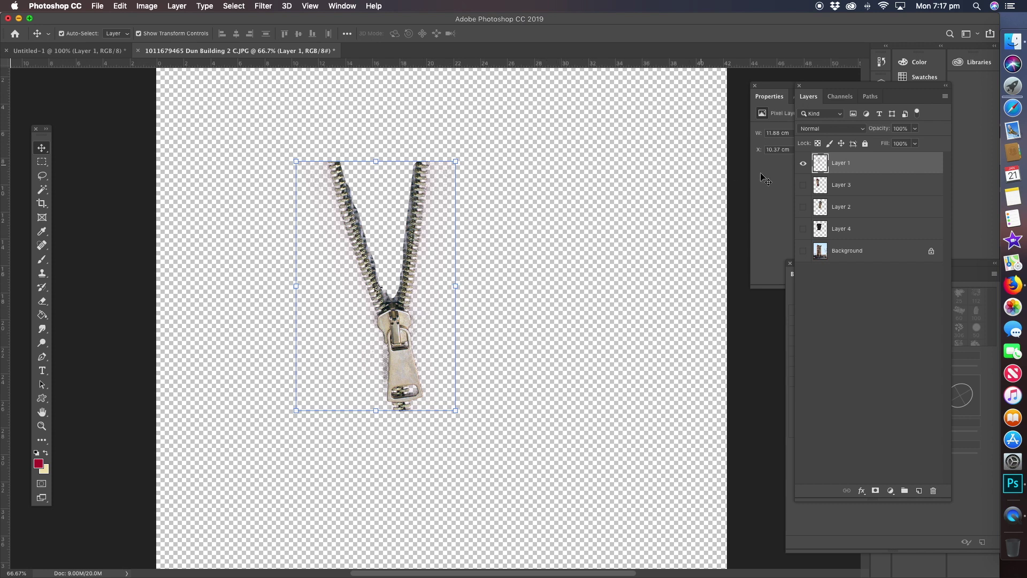
- Show the Background, Layer 4, Layer 2 and Layer 3 again beneath the zipper
left_click(802, 252)
left_click(803, 229)
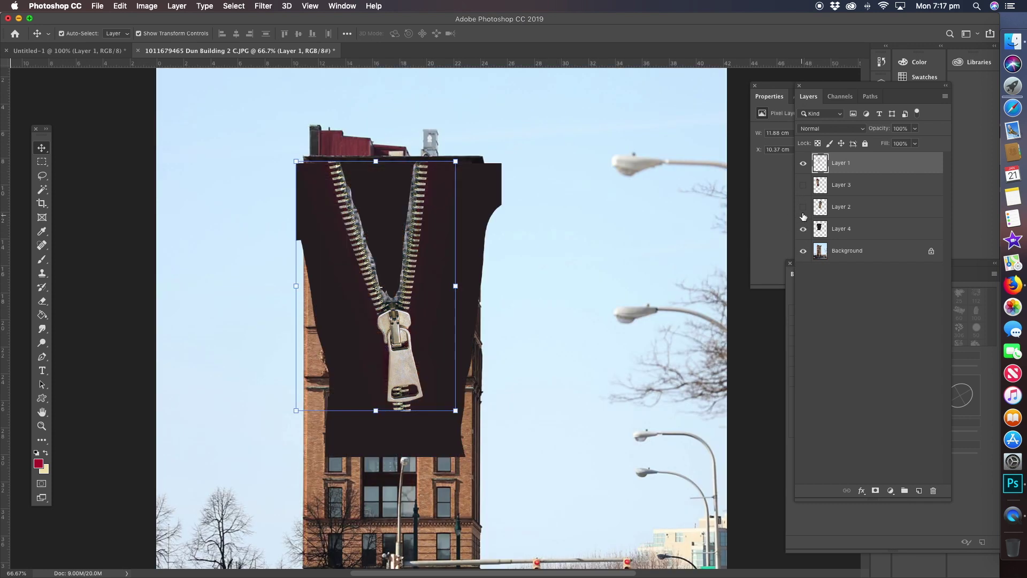
left_click(803, 207)
left_click(803, 185)
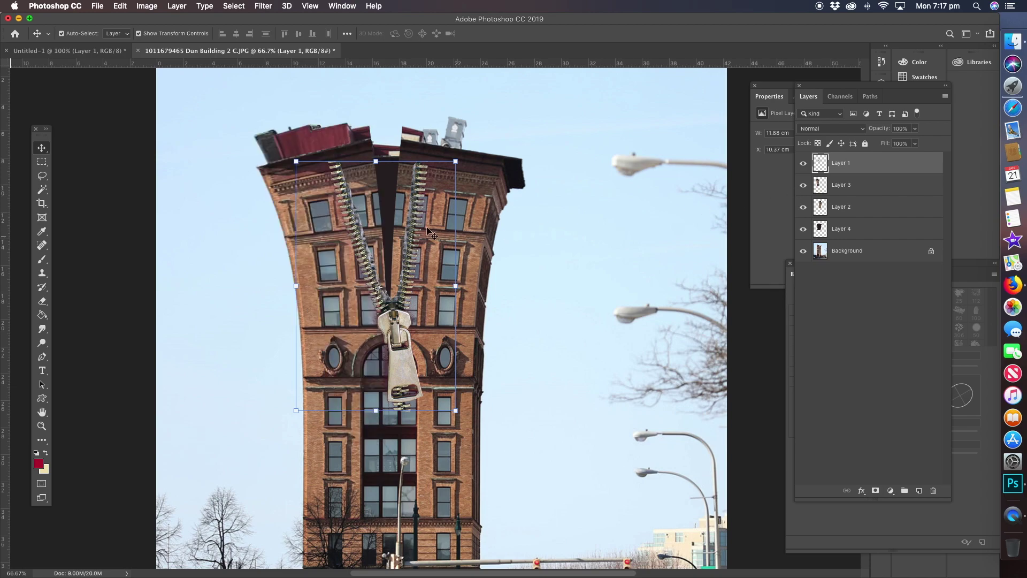
- Move the zipper up over the building's gap and scale it down to fit the split
mouse_move(360, 223)
left_mouse_down()
mouse_move(345, 201)
mouse_move(343, 214)
left_mouse_up()
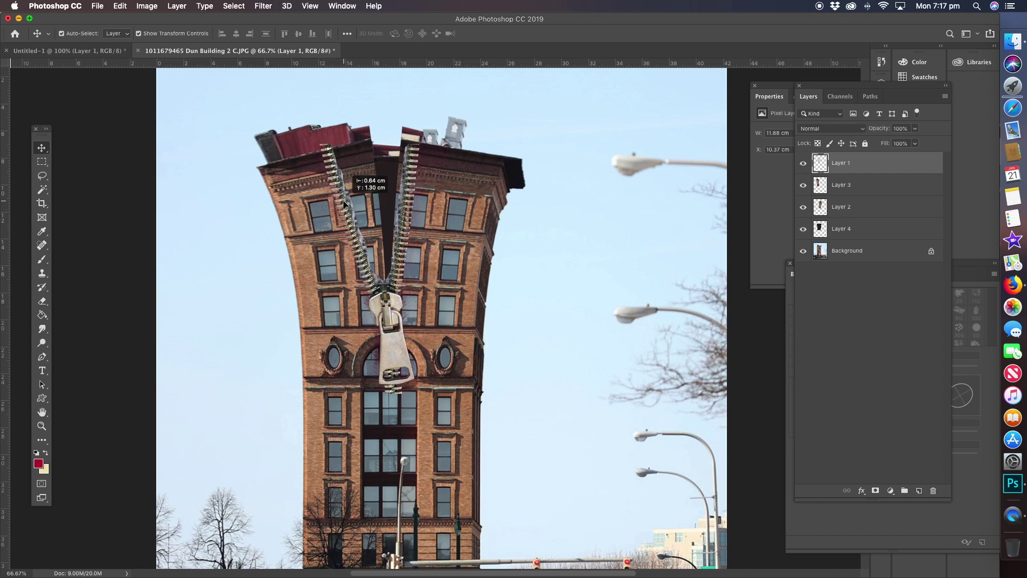
left_click_drag(367, 393, 373, 323)
mouse_move(383, 254)
left_mouse_down()
mouse_move(394, 258)
mouse_move(387, 264)
left_mouse_up()
- Shift the zipper slightly up and to the right so its teeth sit closer to the gap's edges
left_click(42, 426)
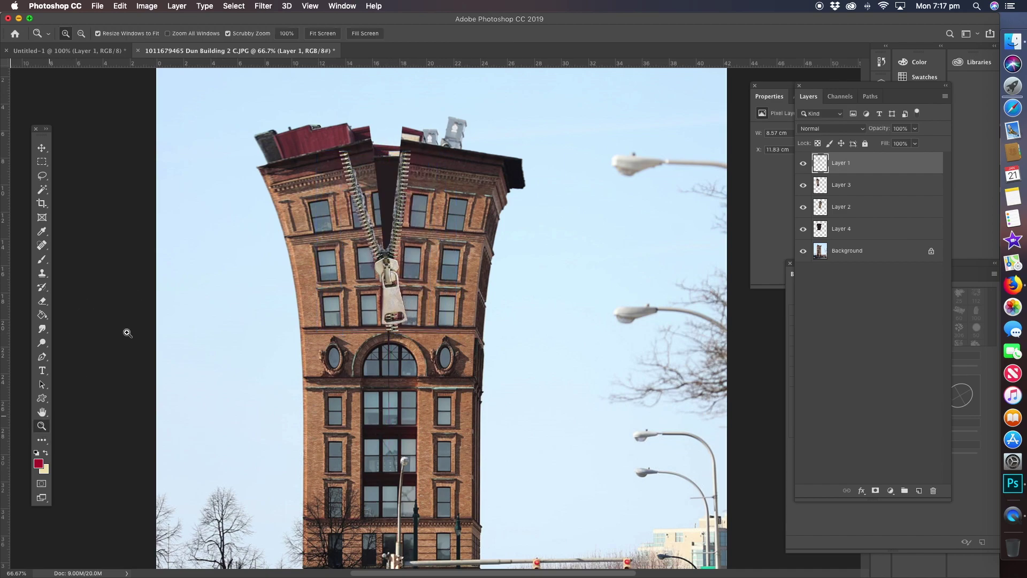
left_click(374, 204)
scroll(384, 123, "up", 3)
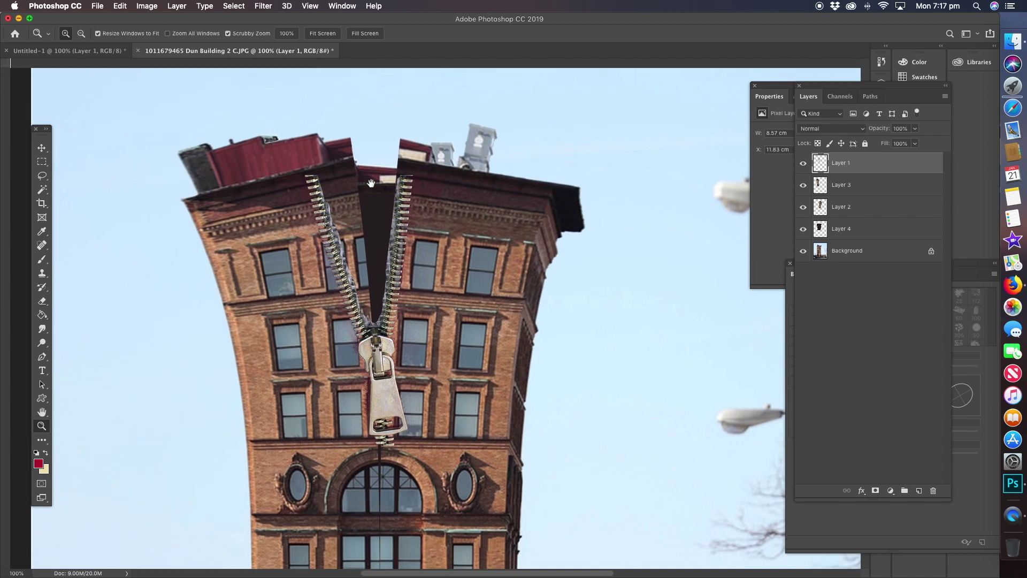
left_click(376, 202)
scroll(362, 188, "up", 3)
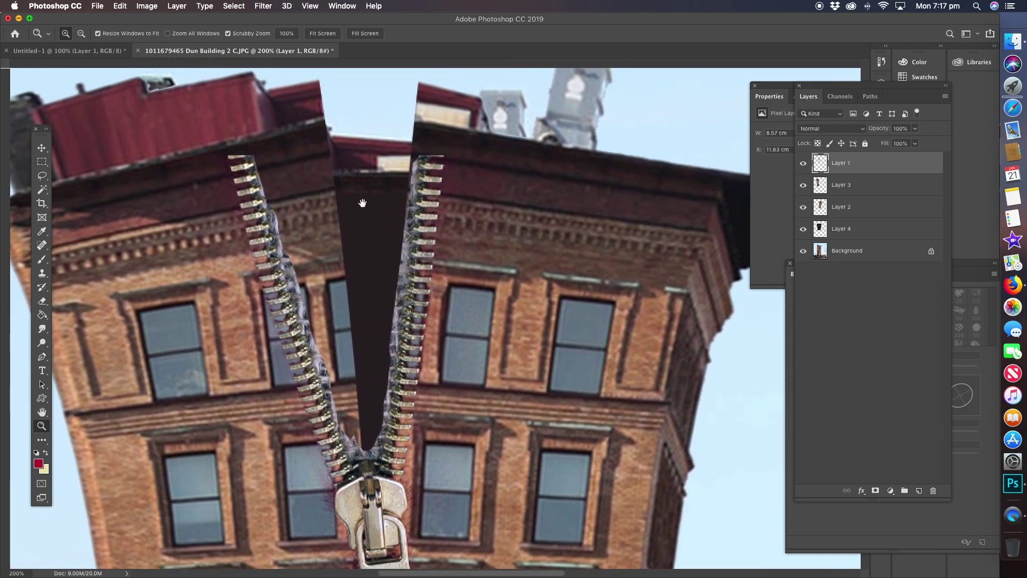
left_click(42, 149)
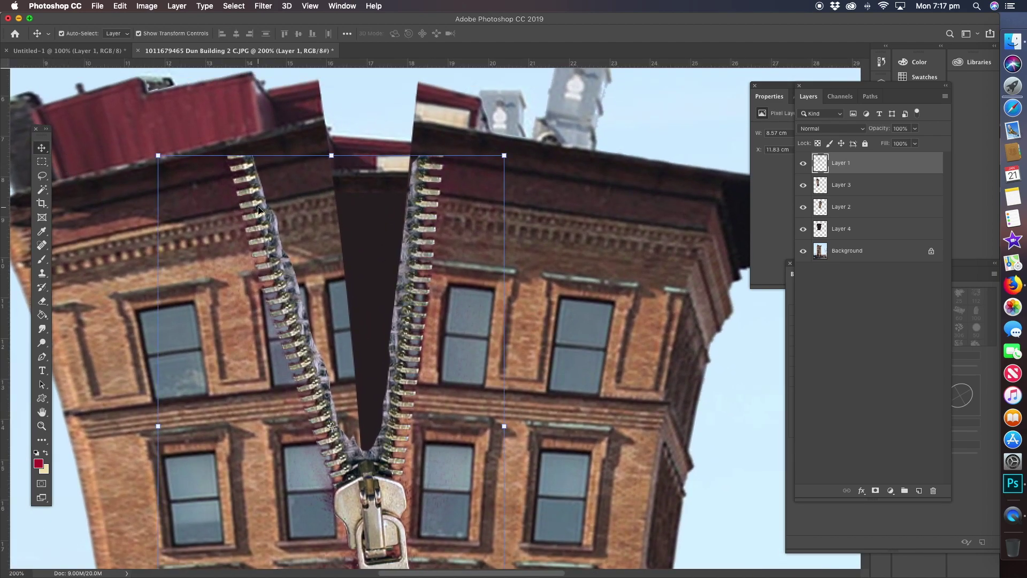
left_click_drag(259, 210, 273, 180)
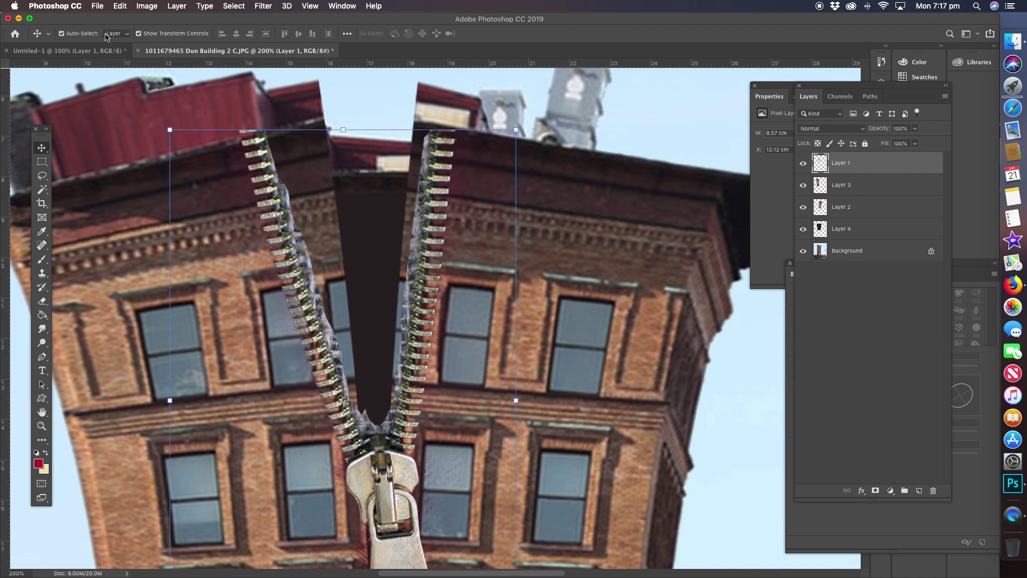
- Select the zipper's left row of teeth, down to the slider, with the Lasso
left_click(119, 6)
mouse_move(158, 253)
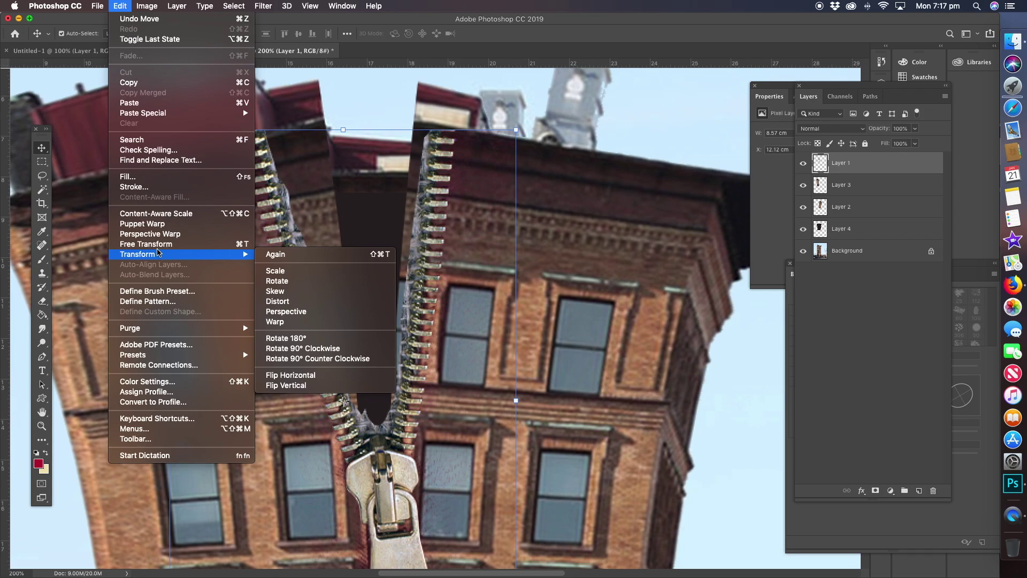
left_click(42, 175)
left_click(42, 176)
left_click_drag(277, 134, 232, 123)
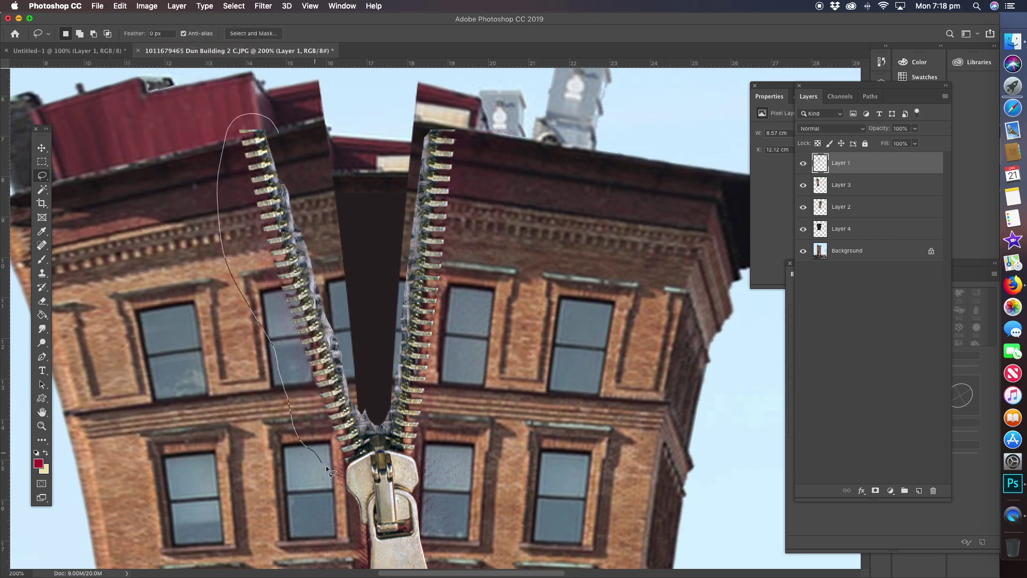
mouse_move(367, 454)
left_mouse_down()
mouse_move(374, 415)
mouse_move(280, 135)
left_mouse_up()
left_click(42, 147)
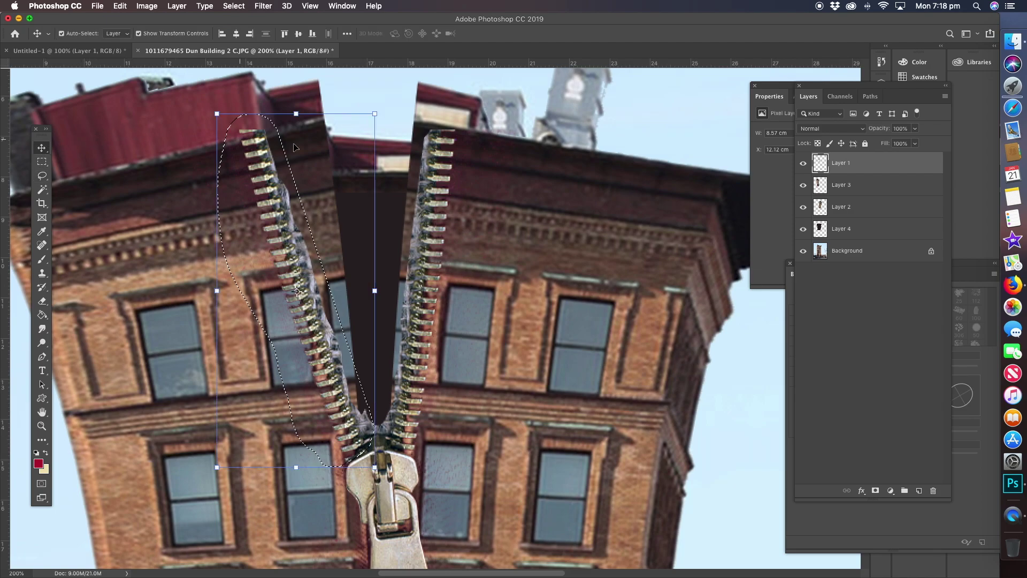
left_click(119, 6)
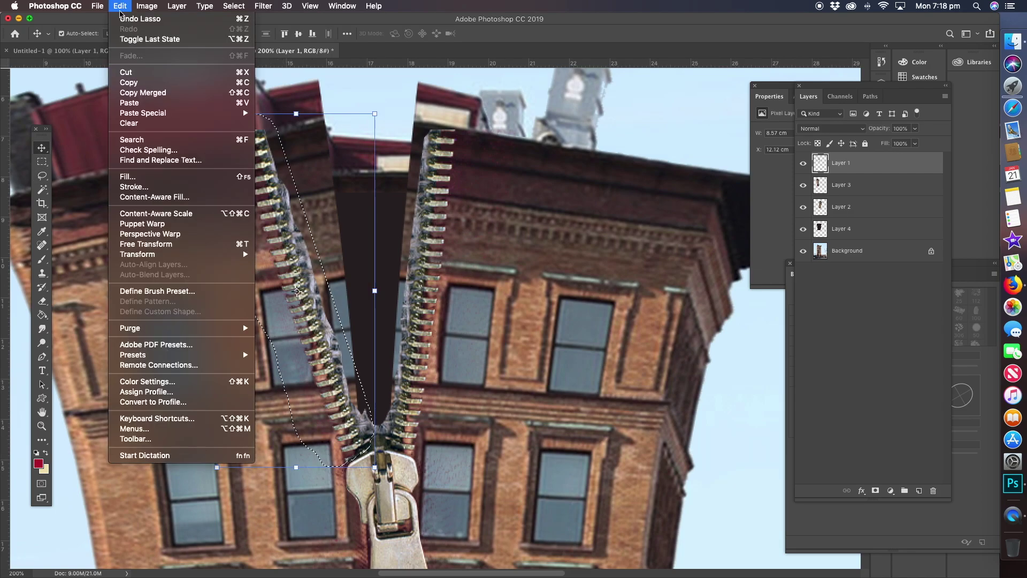
mouse_move(133, 260)
left_click(275, 322)
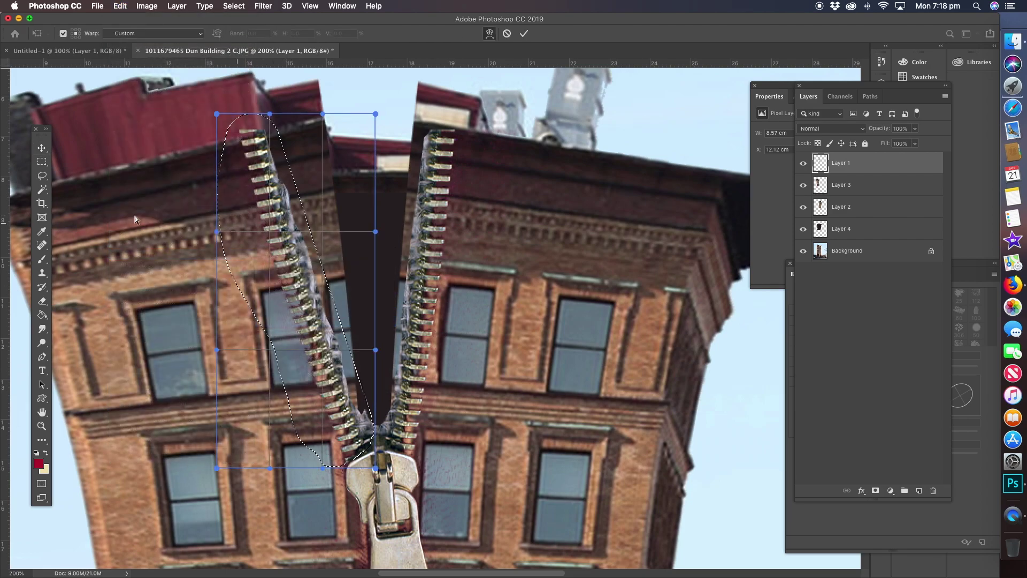
key("Return")
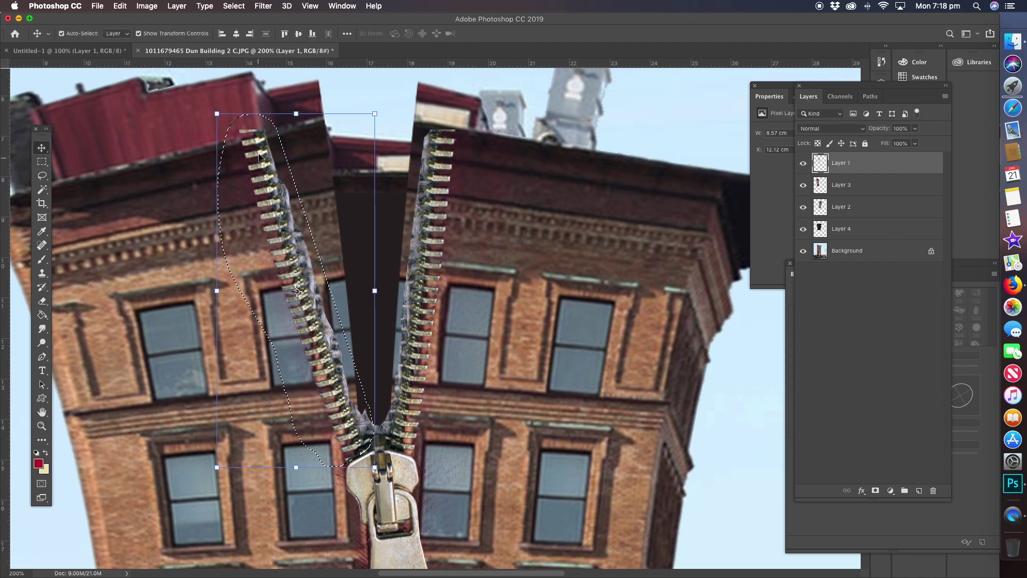
- Rotate the selected left row of teeth by 7.93° and move it against the gap's left edge
mouse_move(208, 111)
left_mouse_down()
mouse_move(246, 92)
mouse_move(226, 104)
left_mouse_up()
left_click_drag(289, 209, 250, 197)
left_click_drag(271, 231, 301, 228)
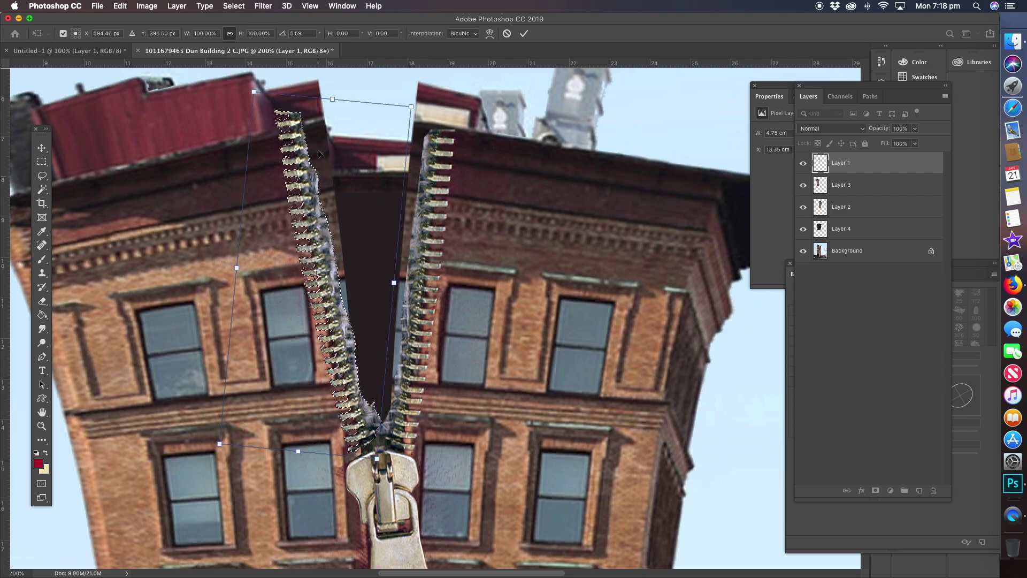
left_click_drag(247, 85, 255, 83)
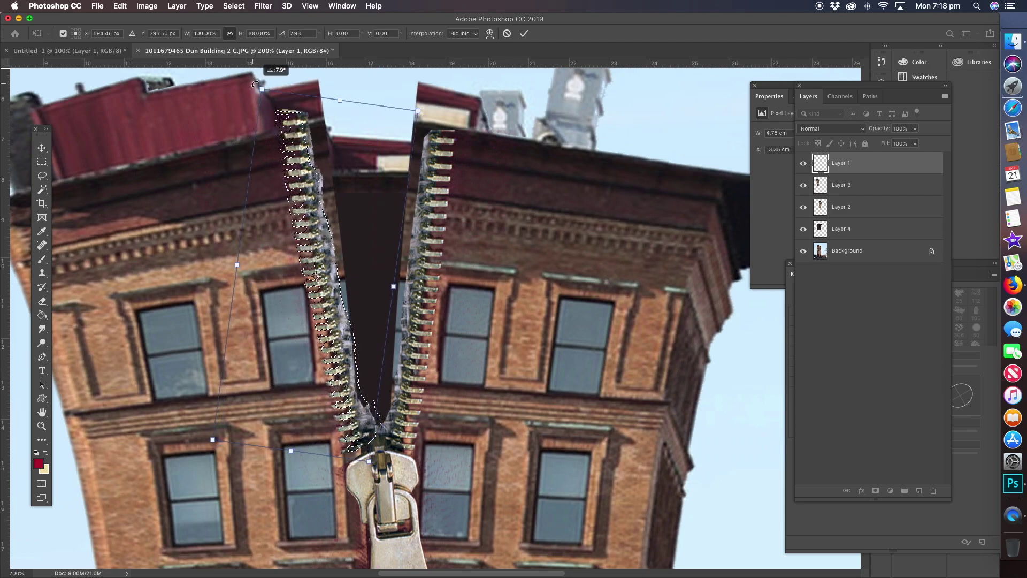
left_click_drag(307, 210, 315, 212)
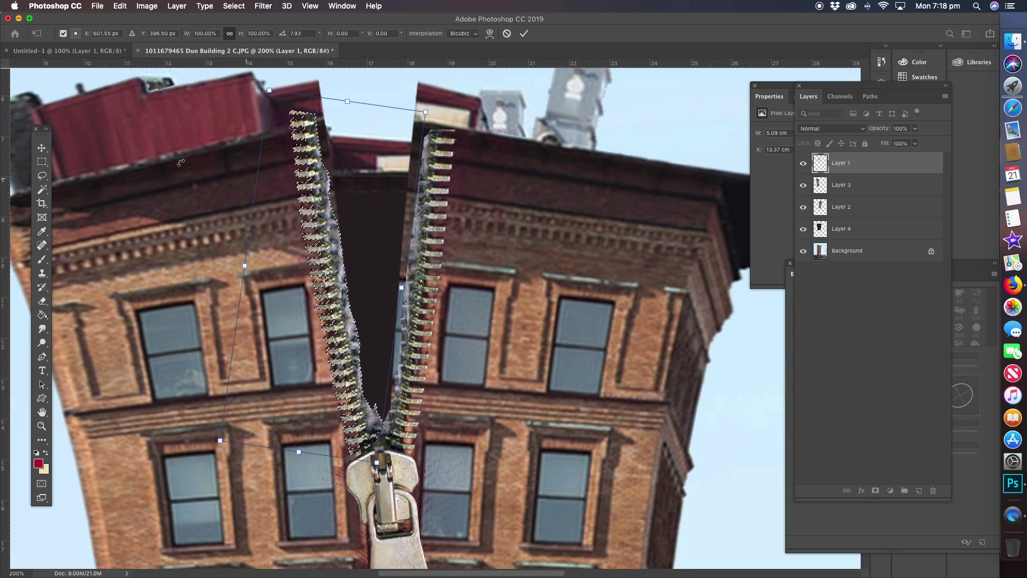
- Warp the left row of teeth to follow the gap's left edge up to the roof corner
left_click(123, 8)
mouse_move(161, 254)
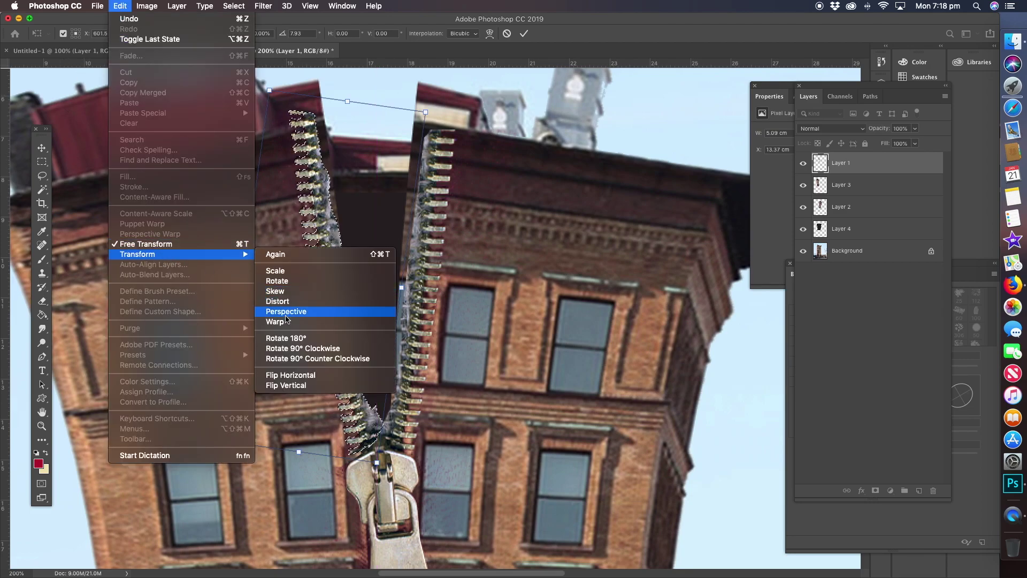
left_click(286, 323)
left_click_drag(326, 228, 337, 227)
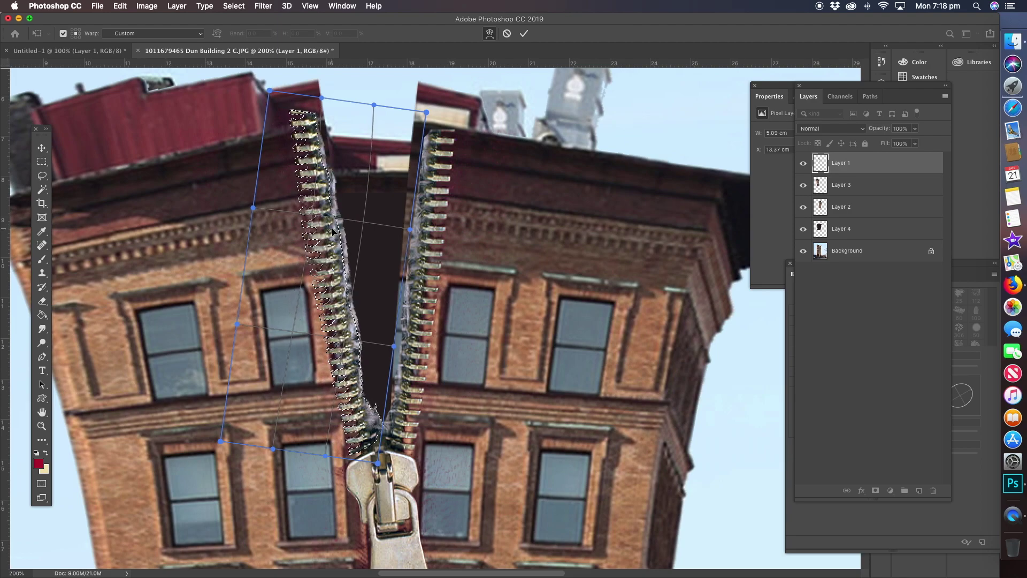
left_click_drag(319, 156, 324, 154)
left_click_drag(320, 110, 311, 87)
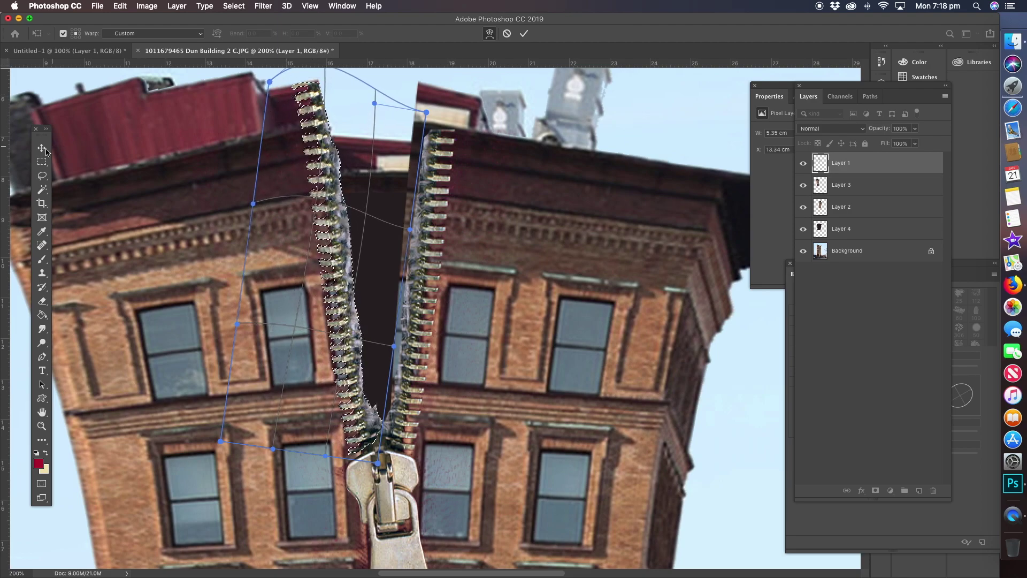
- Select the zipper's right row of teeth with the Lasso and adjust its position along the gap
left_click(42, 176)
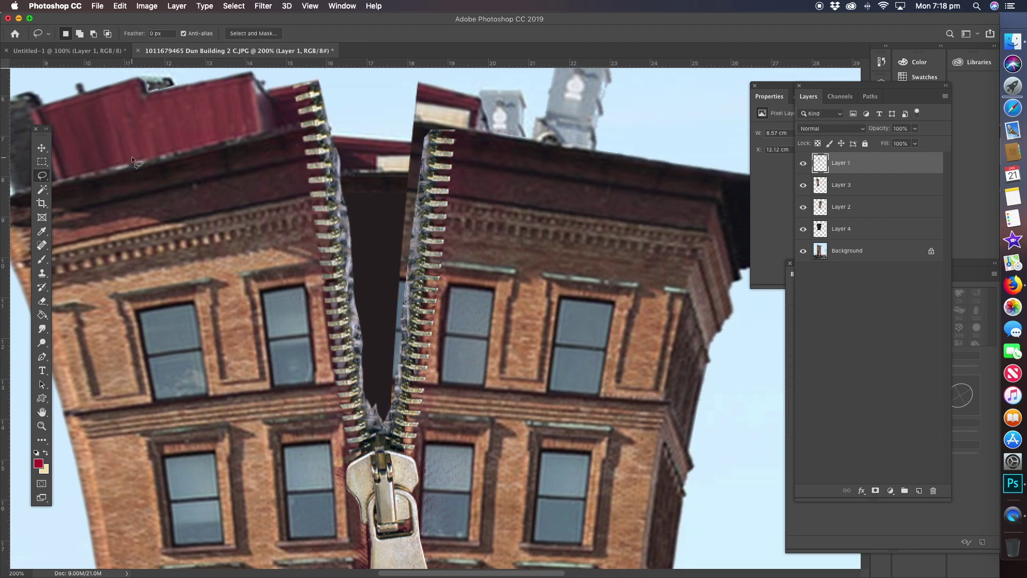
mouse_move(444, 111)
left_mouse_down()
mouse_move(391, 260)
mouse_move(380, 377)
mouse_move(384, 426)
mouse_move(401, 455)
mouse_move(433, 454)
mouse_move(489, 161)
mouse_move(470, 118)
left_mouse_up()
left_click(41, 148)
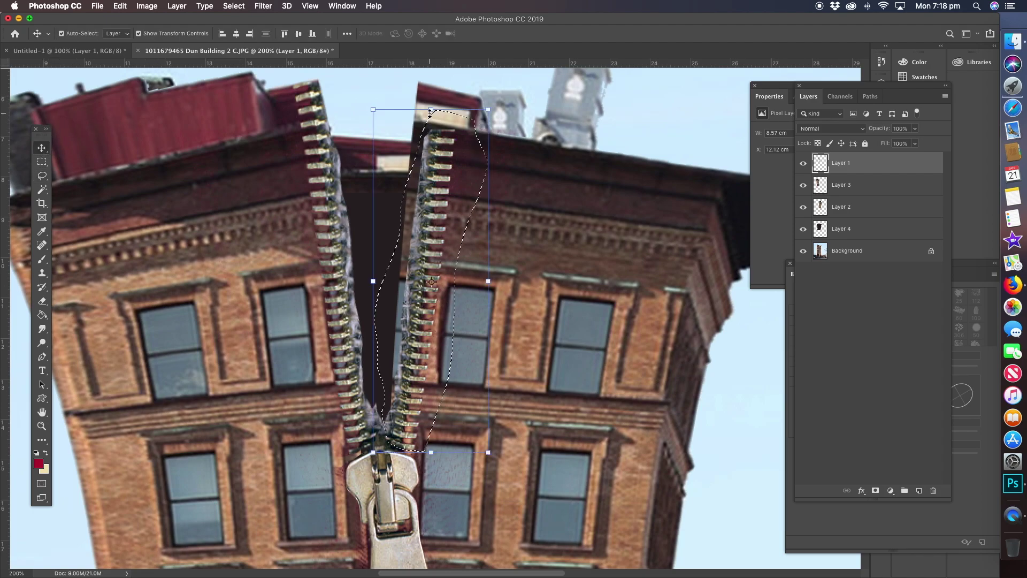
mouse_move(430, 113)
left_mouse_down()
mouse_move(425, 126)
mouse_move(439, 145)
left_mouse_up()
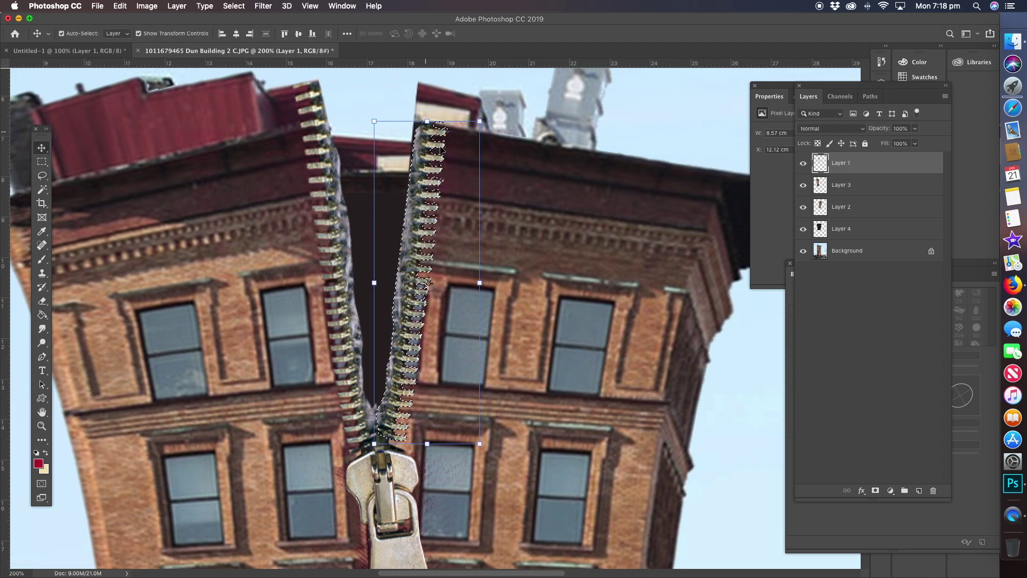
mouse_move(393, 413)
left_mouse_down()
mouse_move(427, 394)
mouse_move(398, 422)
left_mouse_up()
- Warp the right row of teeth to follow the gap's right edge up to the roofline and deselect it
left_click(120, 6)
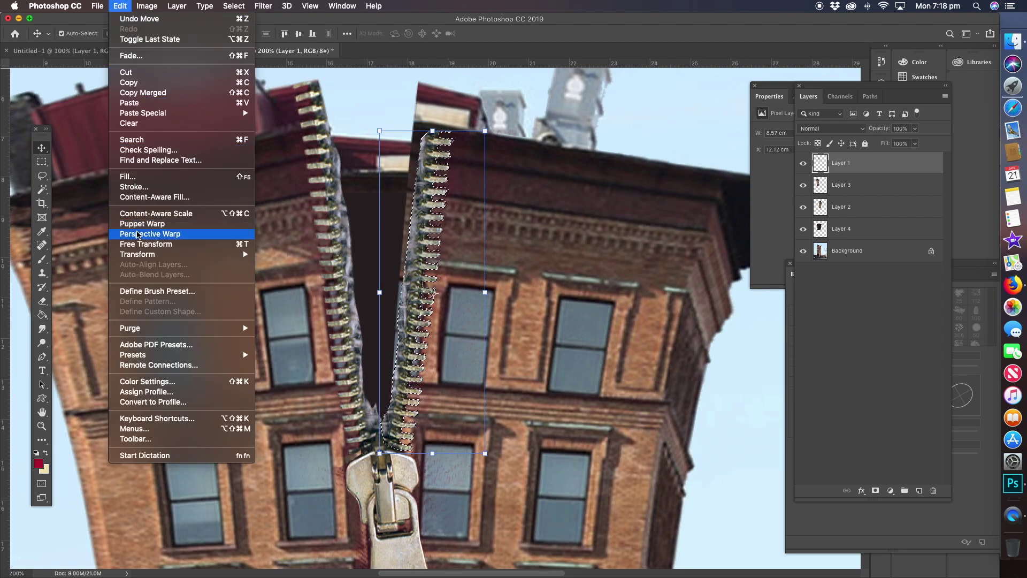
mouse_move(148, 257)
left_click(274, 321)
left_click_drag(428, 183, 423, 120)
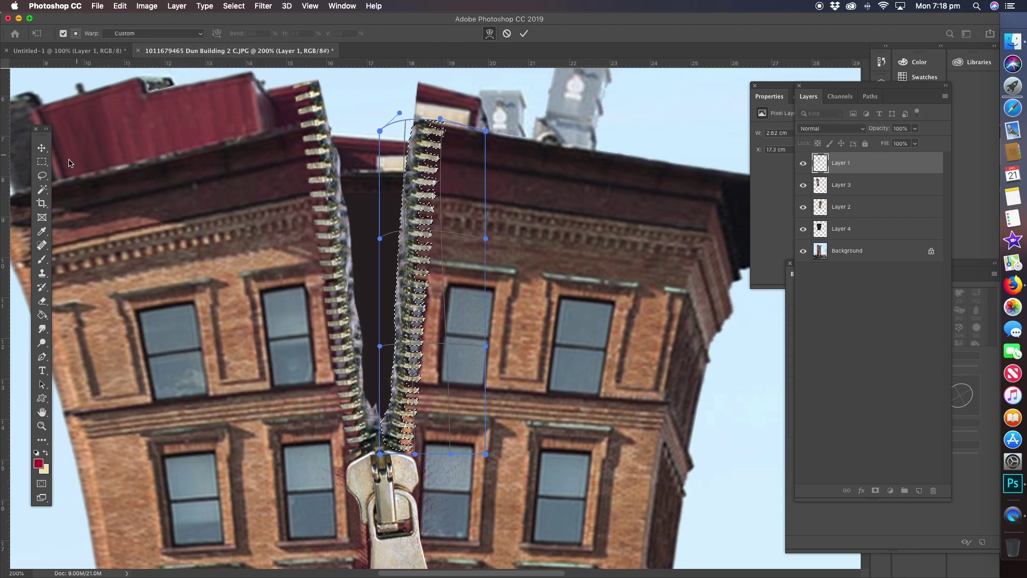
left_click(42, 176)
key("ctrl+d")
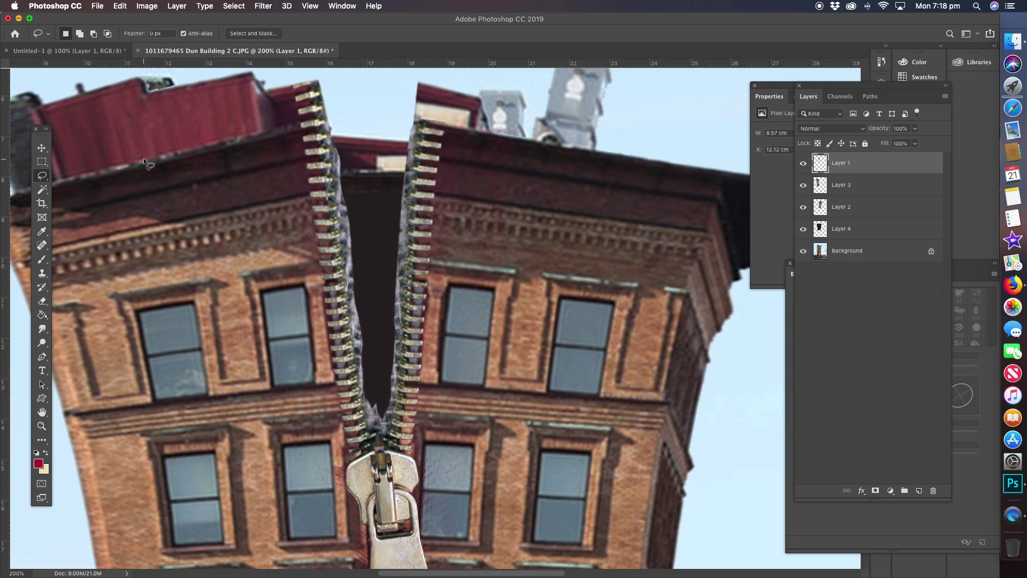
- Erase the leftover grey fringe along the inner edges of both rows of teeth with a 14 px soft Eraser
left_click(42, 301)
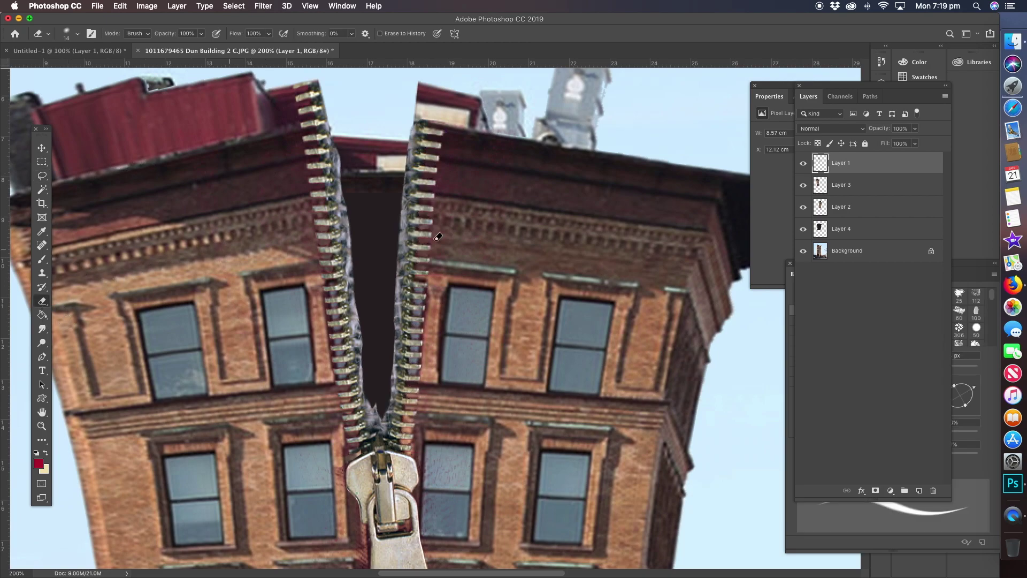
left_click(987, 397)
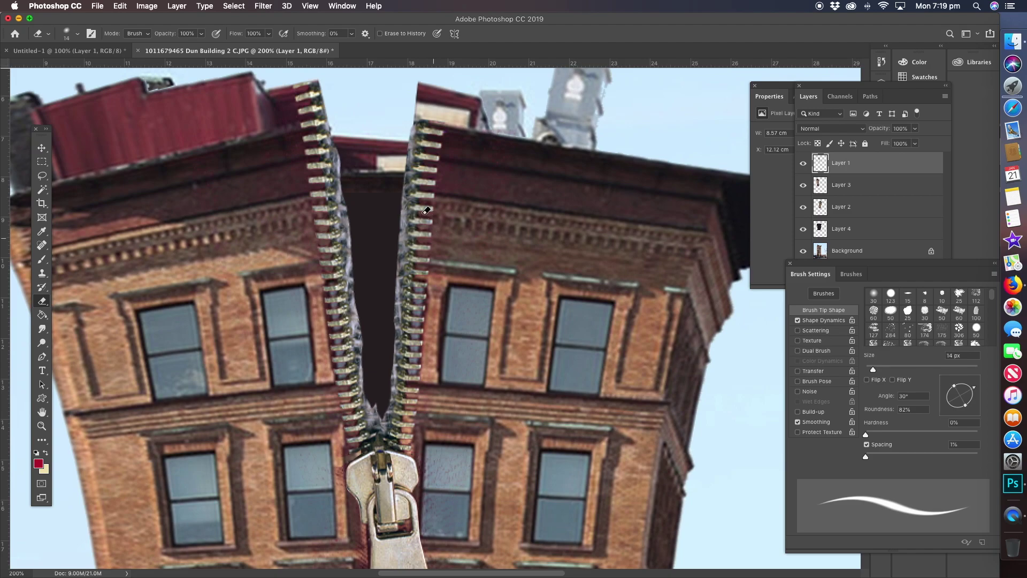
key("r")
left_click_drag(411, 182, 184, 321)
key("z")
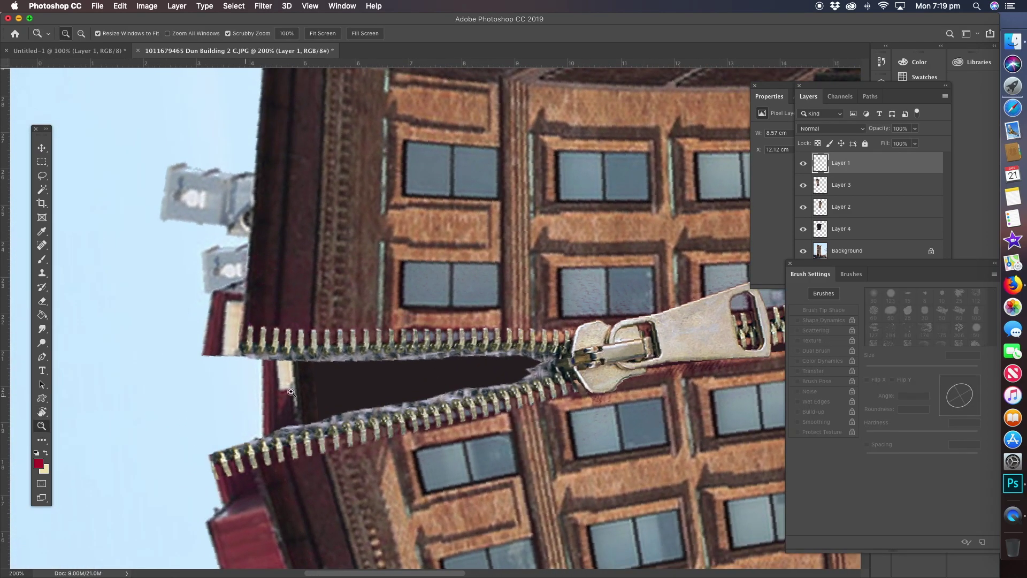
left_click(292, 392)
left_click(257, 386)
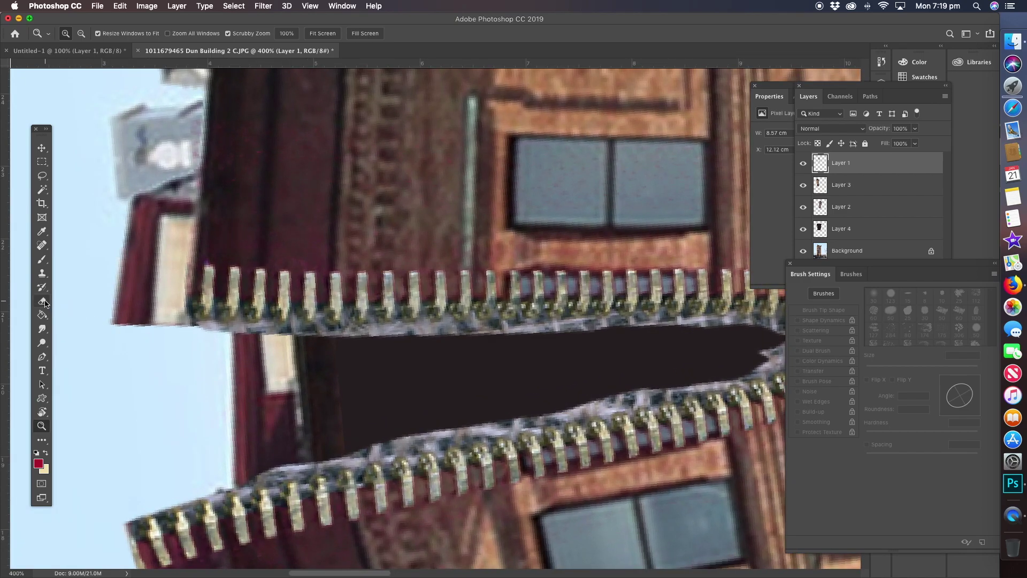
left_click(42, 300)
mouse_move(221, 326)
left_mouse_down()
mouse_move(302, 340)
mouse_move(236, 323)
mouse_move(413, 339)
mouse_move(326, 327)
mouse_move(540, 335)
mouse_move(749, 322)
mouse_move(770, 354)
mouse_move(769, 373)
mouse_move(404, 444)
left_mouse_up()
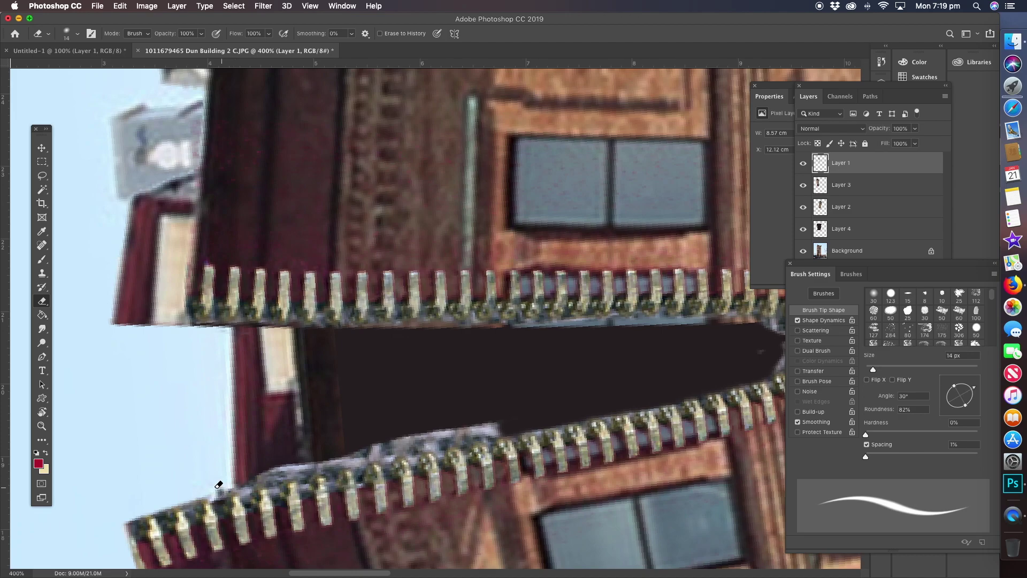
mouse_move(249, 477)
left_mouse_down()
mouse_move(269, 466)
mouse_move(279, 478)
mouse_move(297, 465)
mouse_move(338, 472)
mouse_move(392, 445)
mouse_move(413, 450)
mouse_move(400, 444)
mouse_move(493, 419)
left_mouse_up()
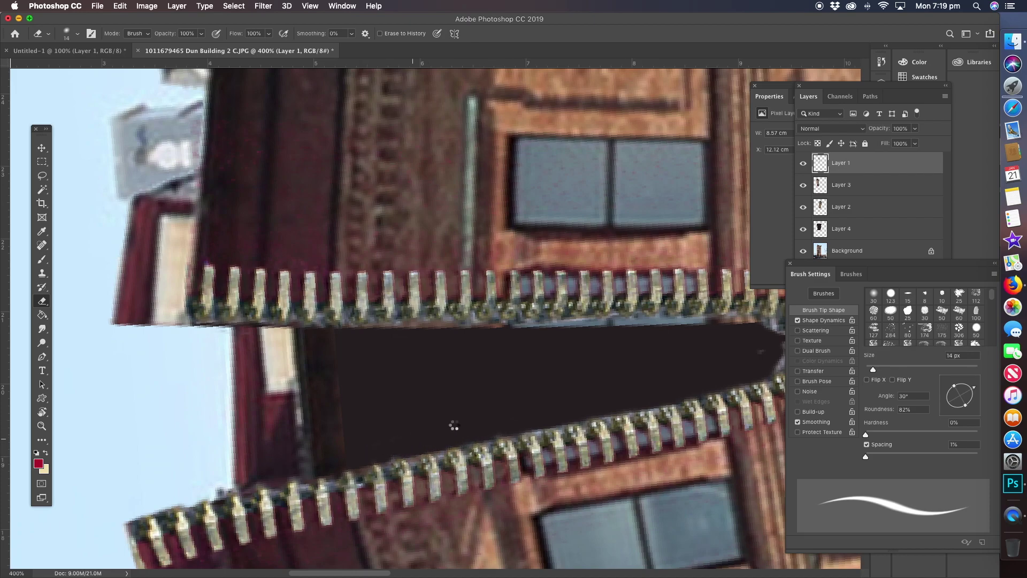
- Erase the remaining fringe inside the gap near the zipper slider
left_click_drag(562, 343, 468, 342)
mouse_move(623, 337)
left_mouse_down()
mouse_move(592, 342)
mouse_move(610, 362)
mouse_move(625, 343)
mouse_move(583, 332)
left_mouse_up()
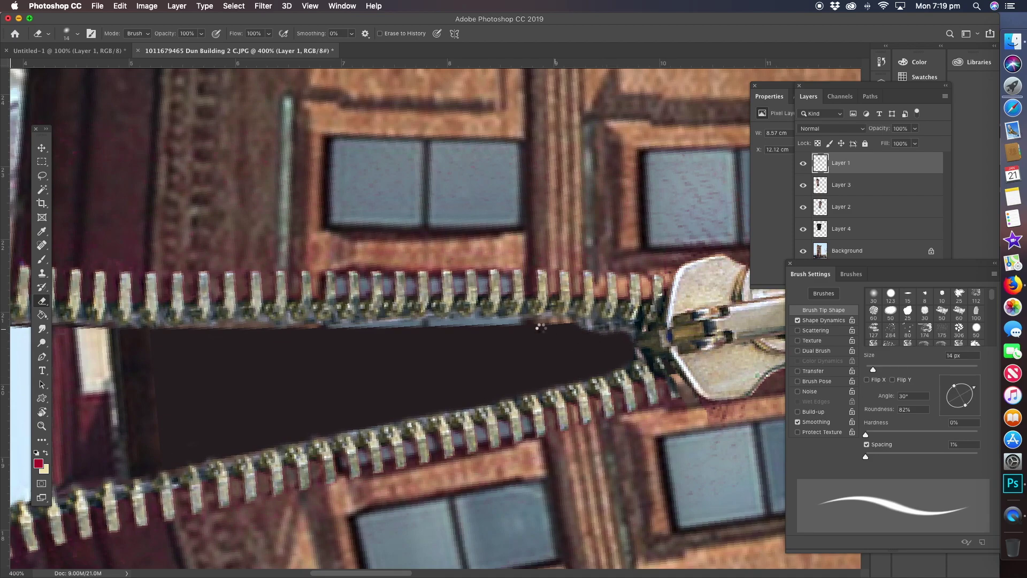
key("r")
mouse_move(348, 222)
left_mouse_down()
mouse_move(564, 257)
mouse_move(474, 235)
left_mouse_up()
key("e")
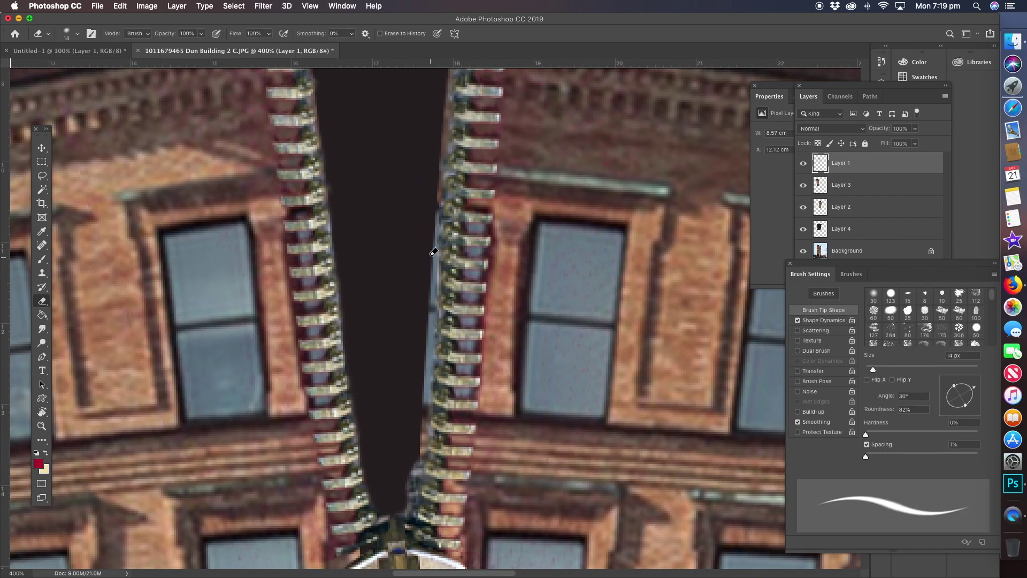
left_click(41, 426)
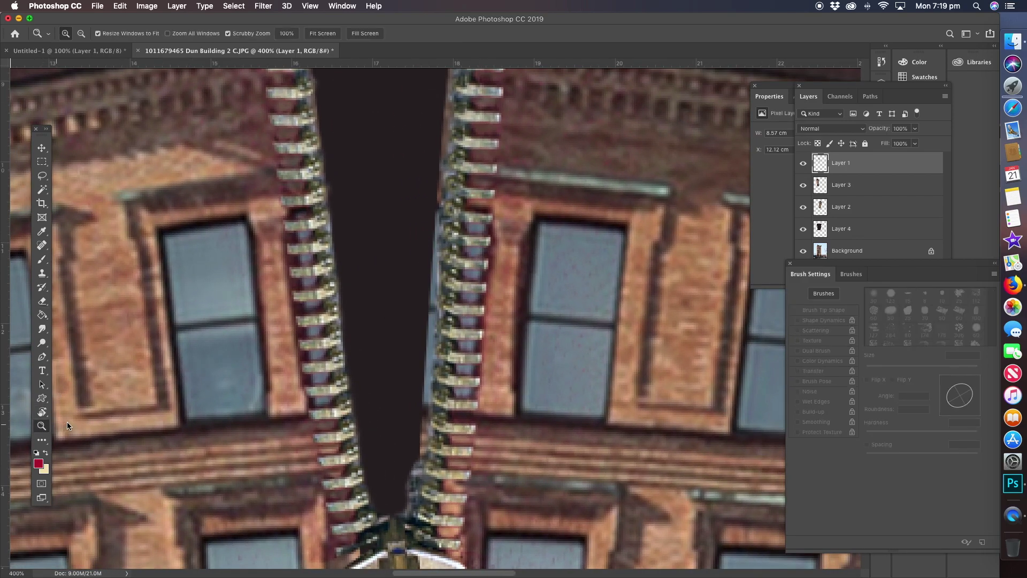
- Erase the zipper teeth that stick up above the left roofline with the 14 px soft Eraser
left_click(331, 267, "alt")
left_click(296, 178, "alt")
left_click(296, 178, "alt")
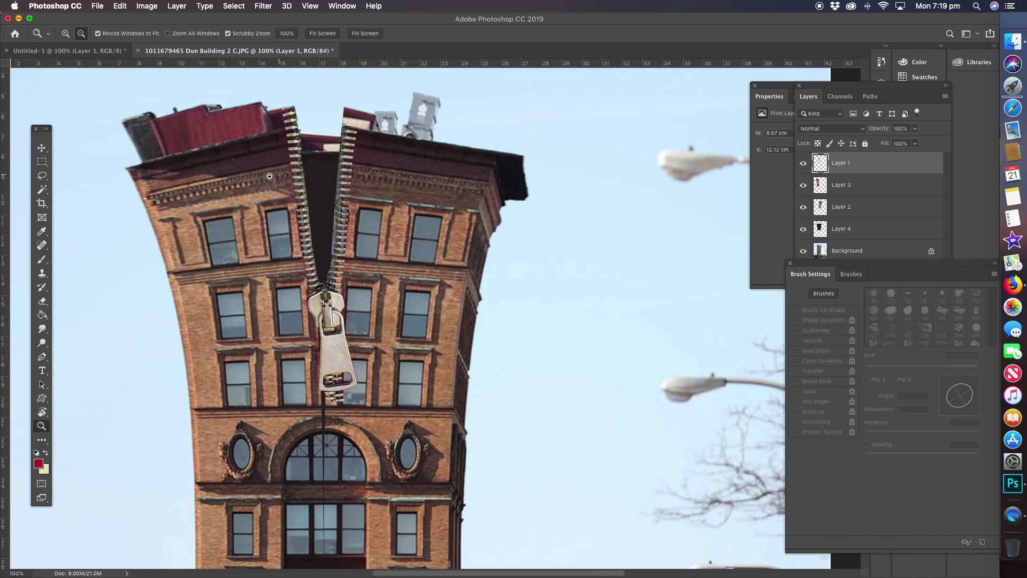
left_click_drag(230, 144, 310, 158)
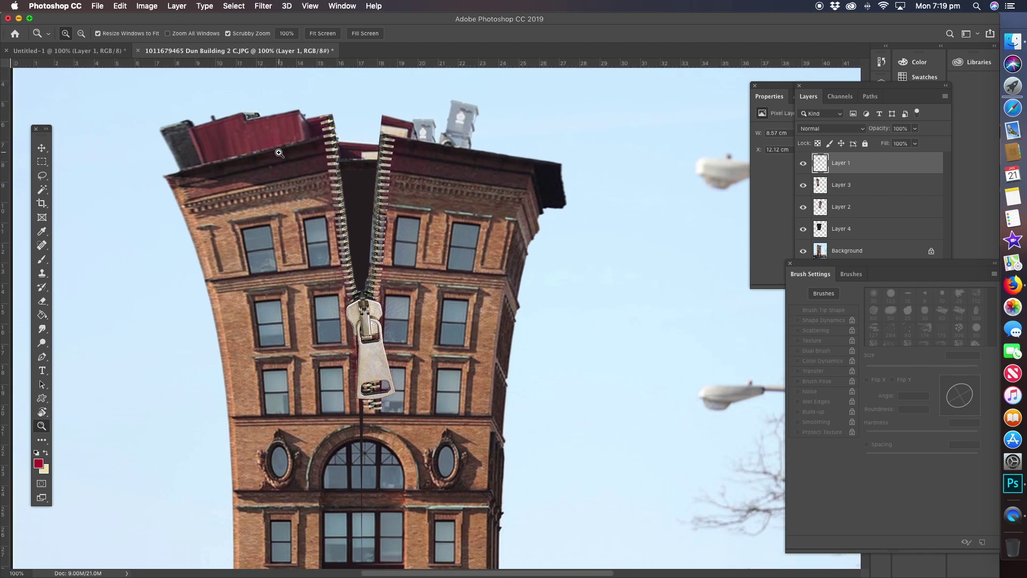
left_click(334, 140)
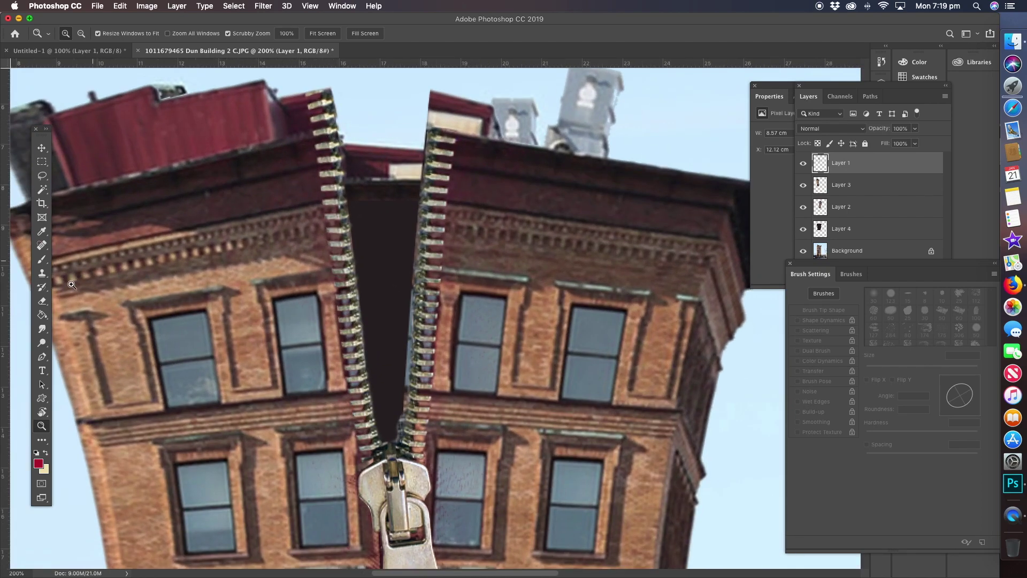
left_click(43, 301)
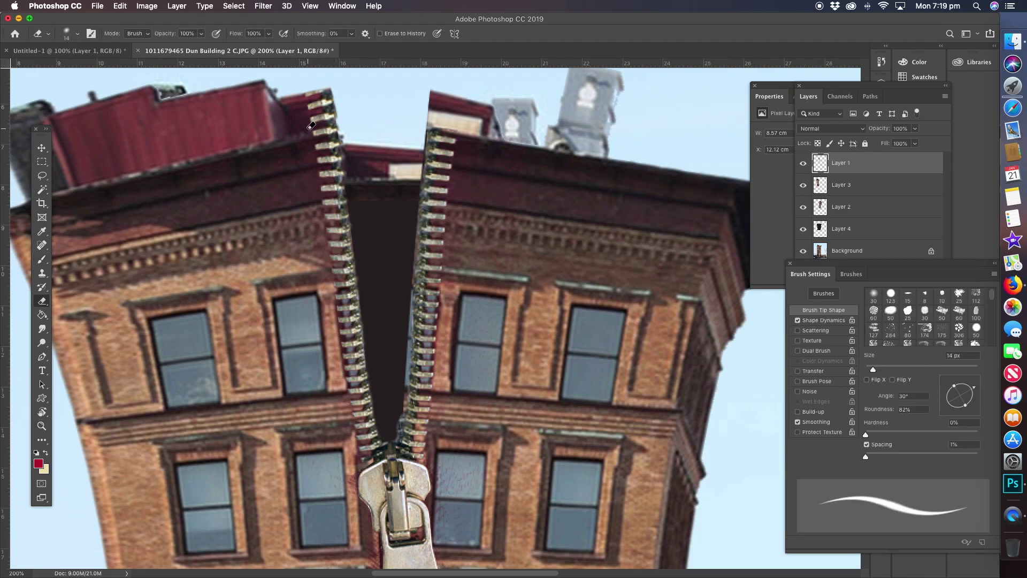
left_click_drag(319, 122, 315, 96)
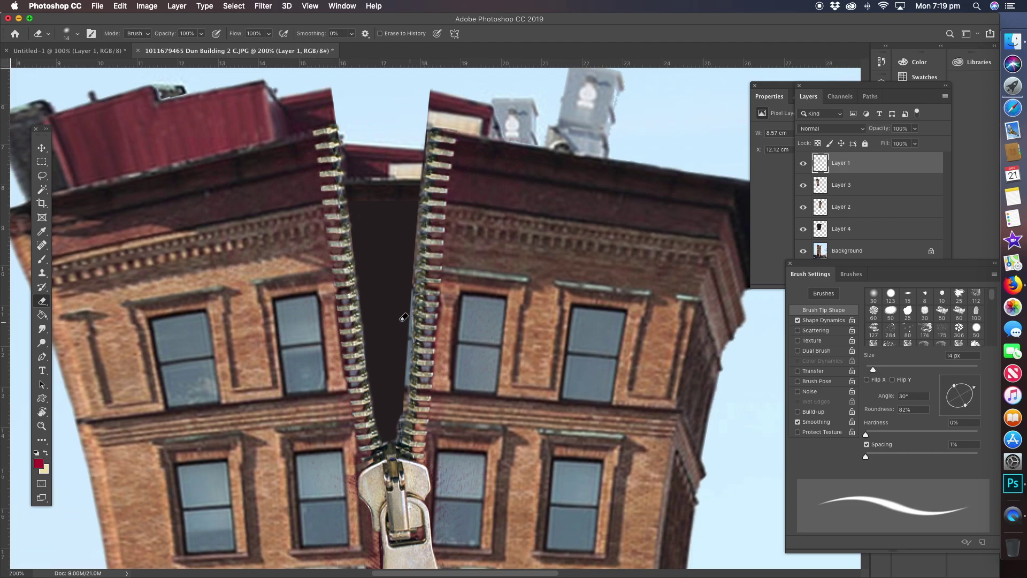
- Lasso the gap's right edge on Layer 2, warp it to line up with the right row of teeth, and deselect
left_click(43, 175)
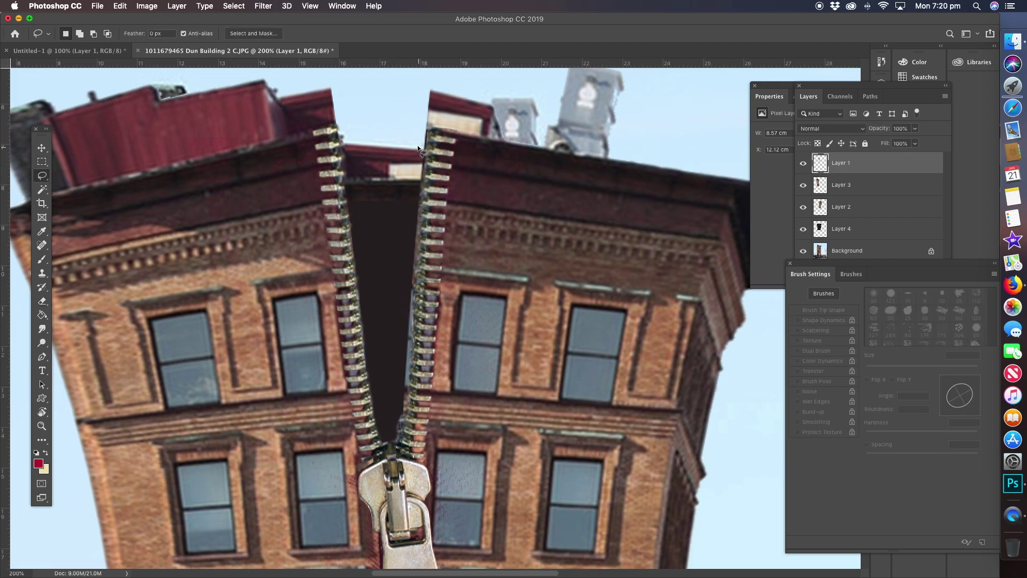
left_click(826, 207)
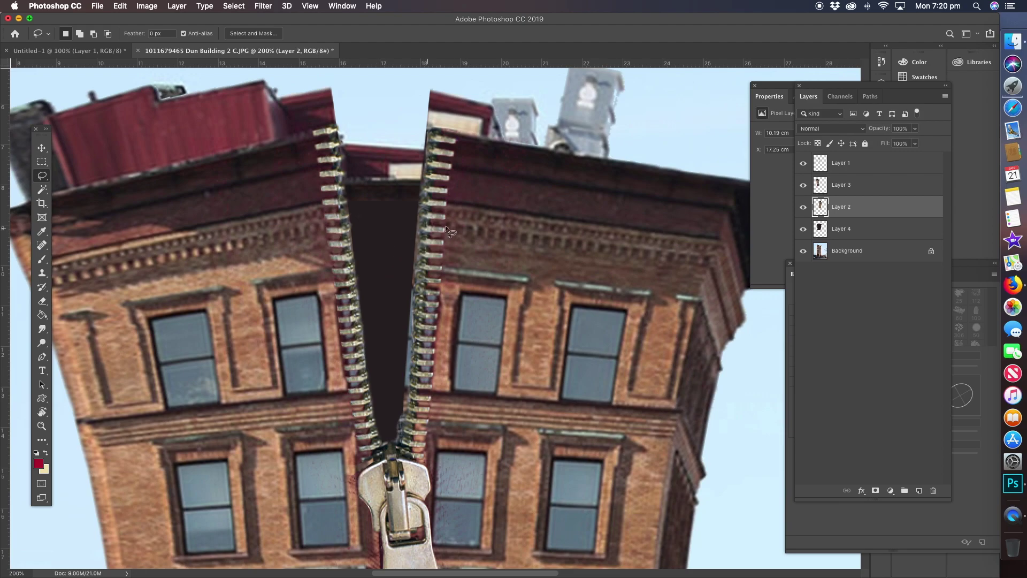
mouse_move(405, 228)
left_mouse_down()
mouse_move(391, 433)
mouse_move(411, 443)
mouse_move(422, 396)
left_mouse_up()
left_click(41, 149)
left_click(120, 6)
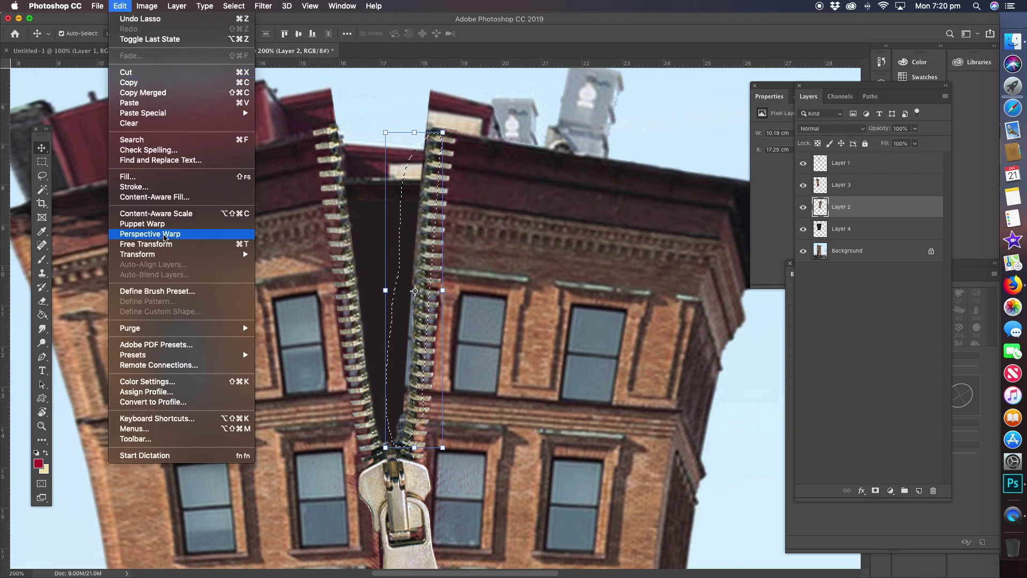
mouse_move(157, 258)
left_click(302, 325)
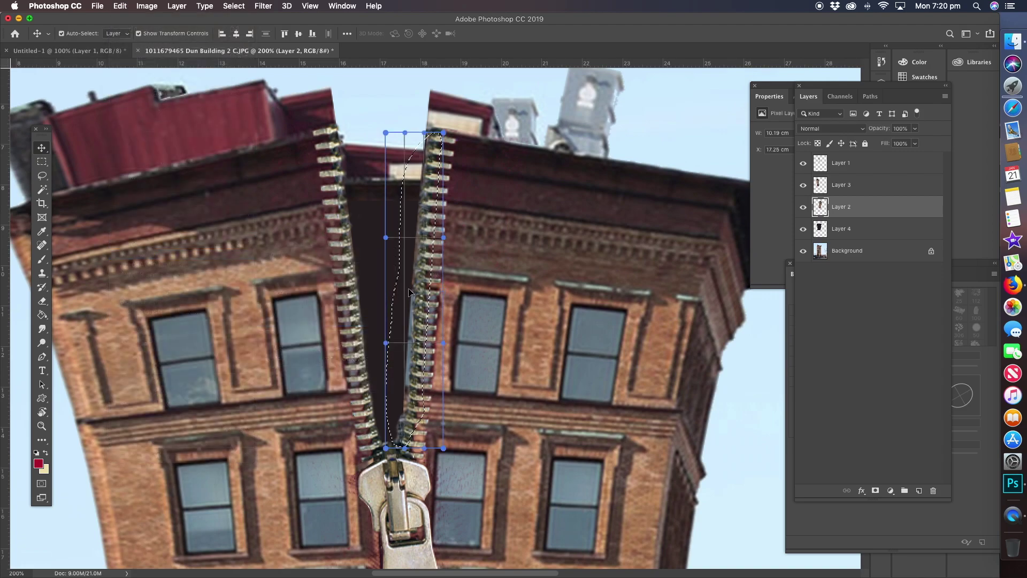
left_click_drag(416, 312, 425, 224)
left_click(42, 176)
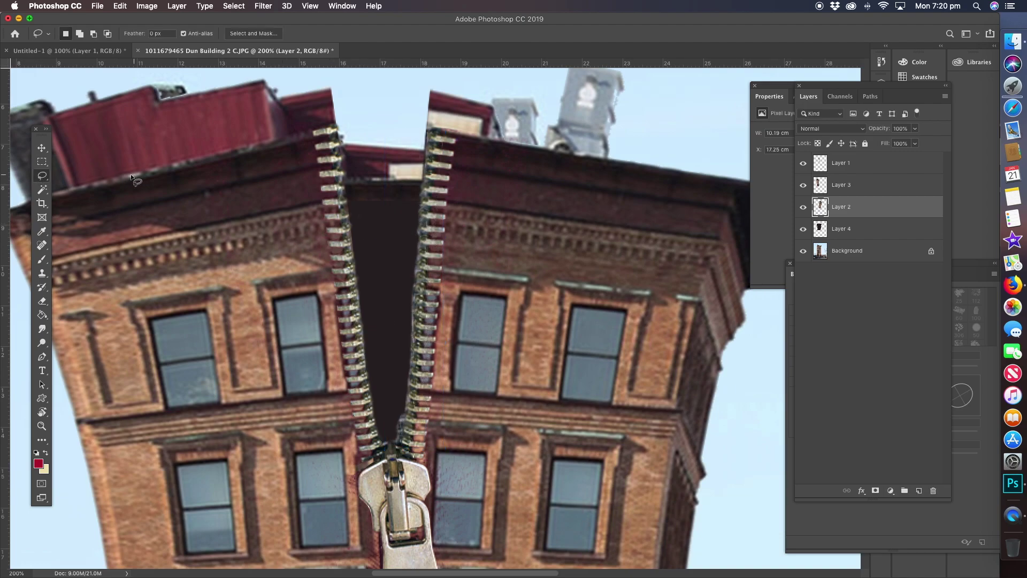
- On Layer 1, cut away the leftover zipper teeth inside the pull tab's opening and just below the tab
left_click(42, 426)
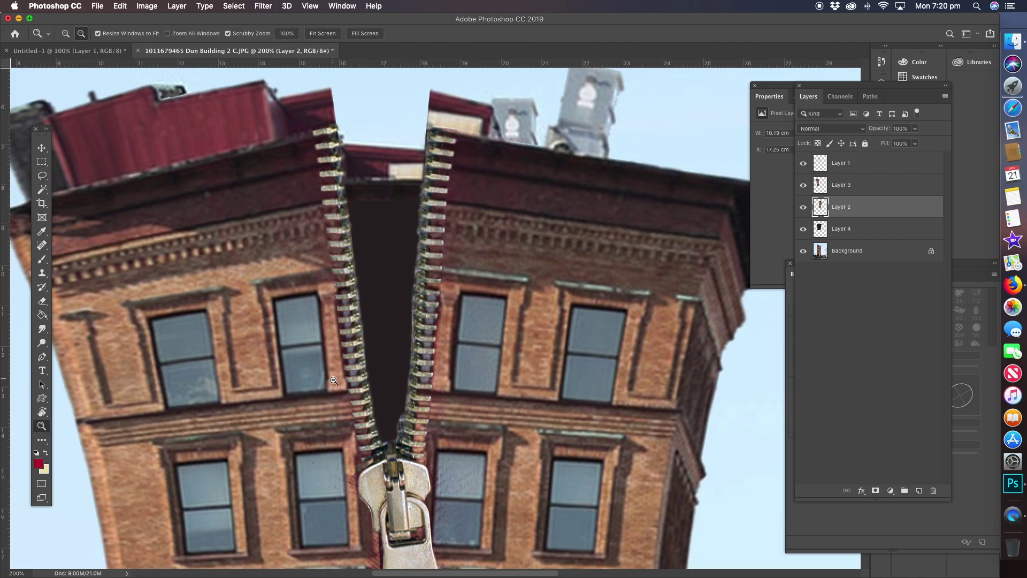
left_click(339, 385, "alt")
left_click(350, 500, "alt")
left_click_drag(365, 432, 400, 211)
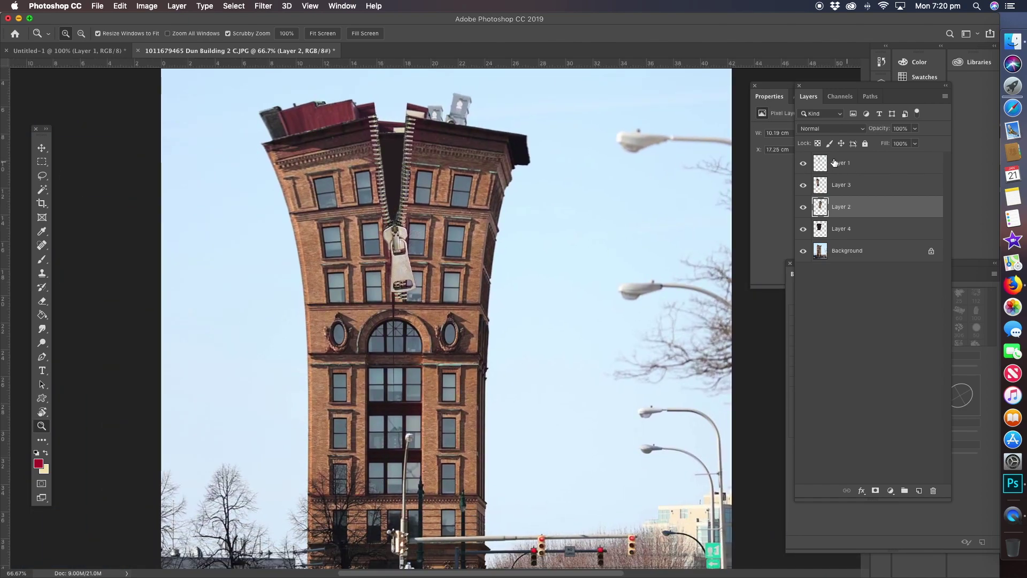
left_click(842, 163)
left_click(391, 242)
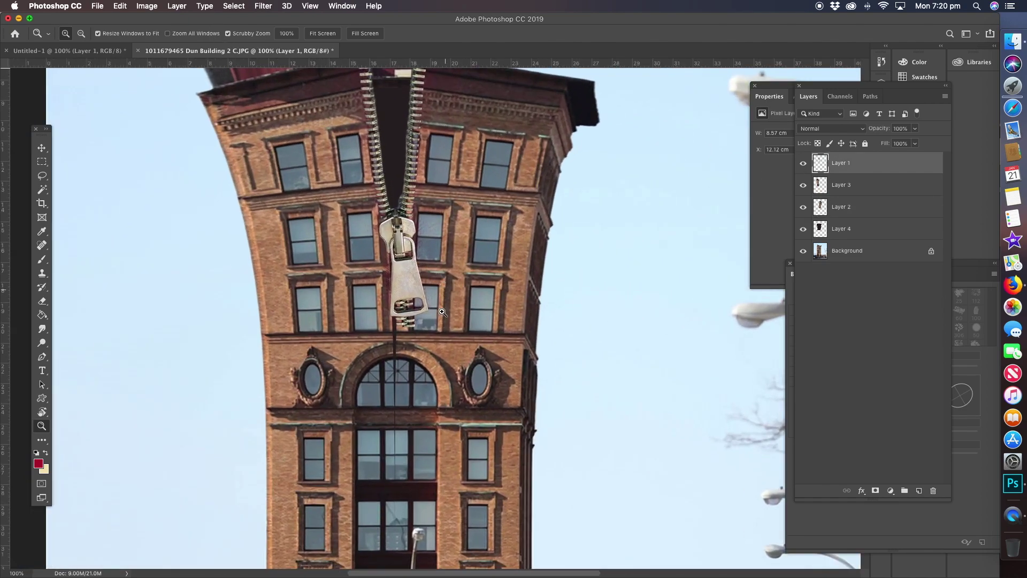
left_click(413, 284)
left_click(408, 326)
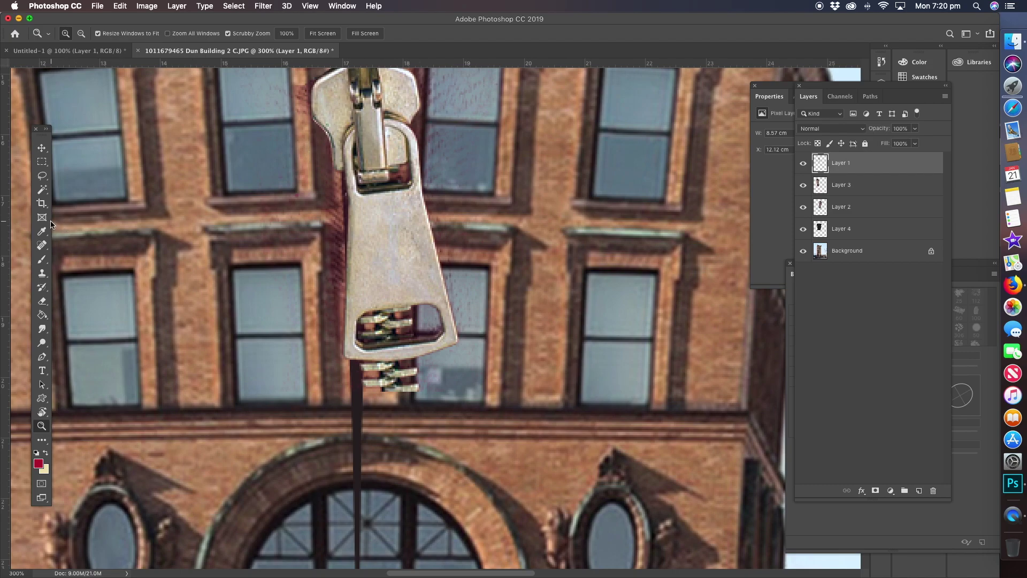
left_click(43, 177)
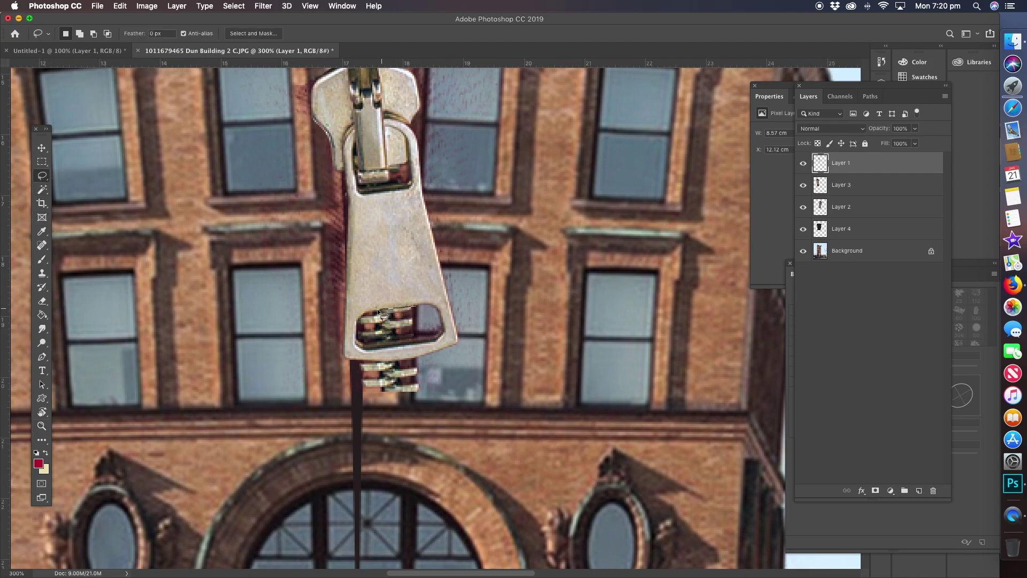
left_click_drag(359, 322, 357, 344)
left_click_drag(421, 307, 421, 306)
key("super+x")
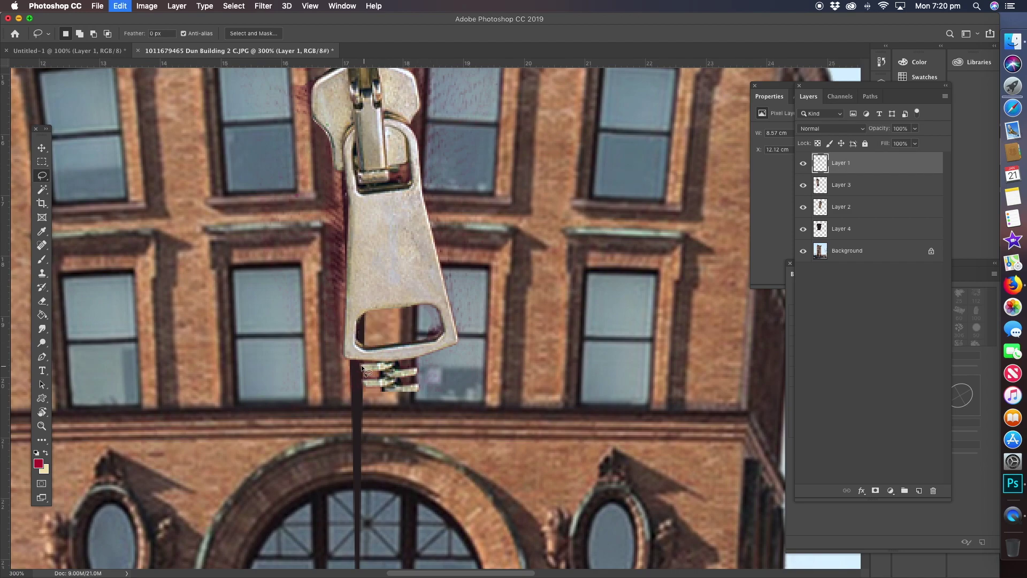
mouse_move(360, 361)
left_mouse_down()
mouse_move(442, 406)
mouse_move(440, 372)
mouse_move(364, 360)
left_mouse_up()
key("super+x")
- Apply the Blur More filter to the zipper on Layer 1 to soften it
left_click_drag(338, 215, 287, 365)
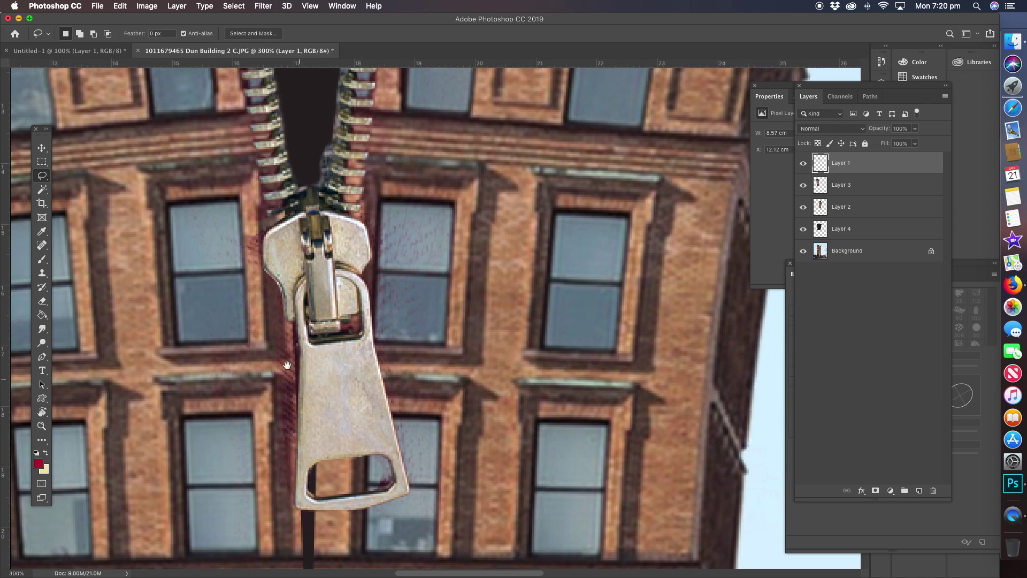
left_click(264, 7)
mouse_move(278, 134)
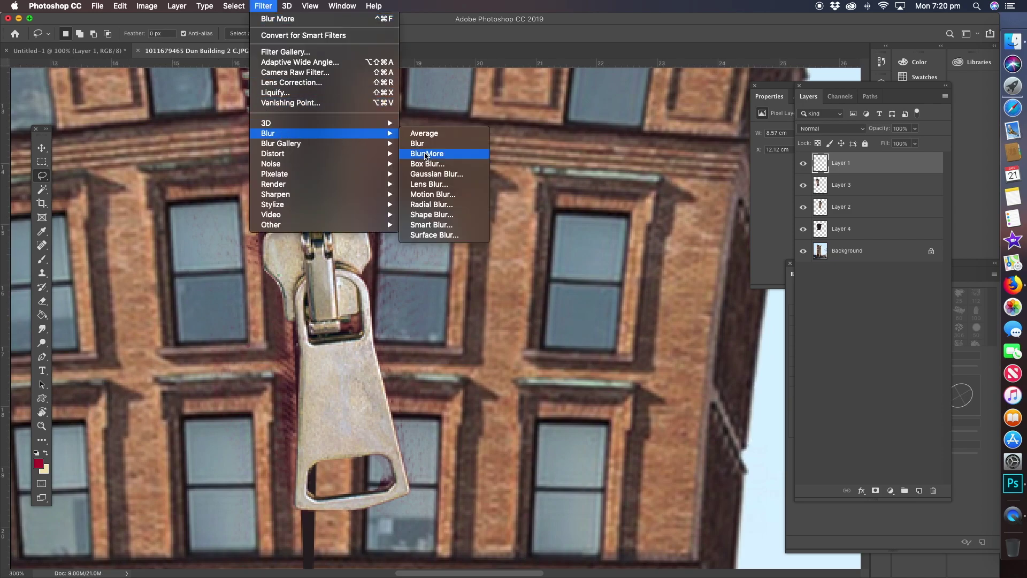
left_click(426, 154)
key("z")
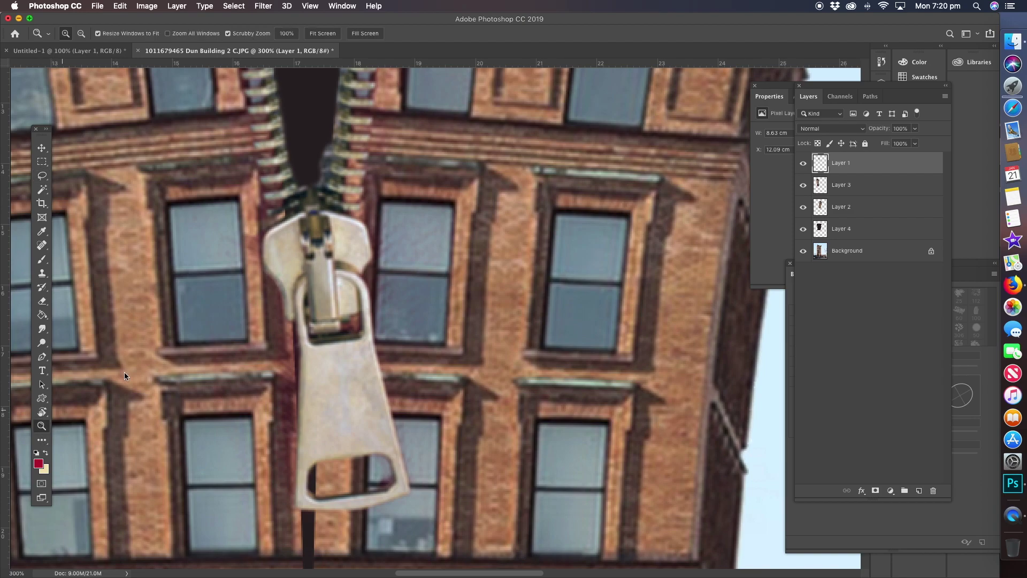
left_click(392, 317, "alt")
left_click(393, 317, "alt")
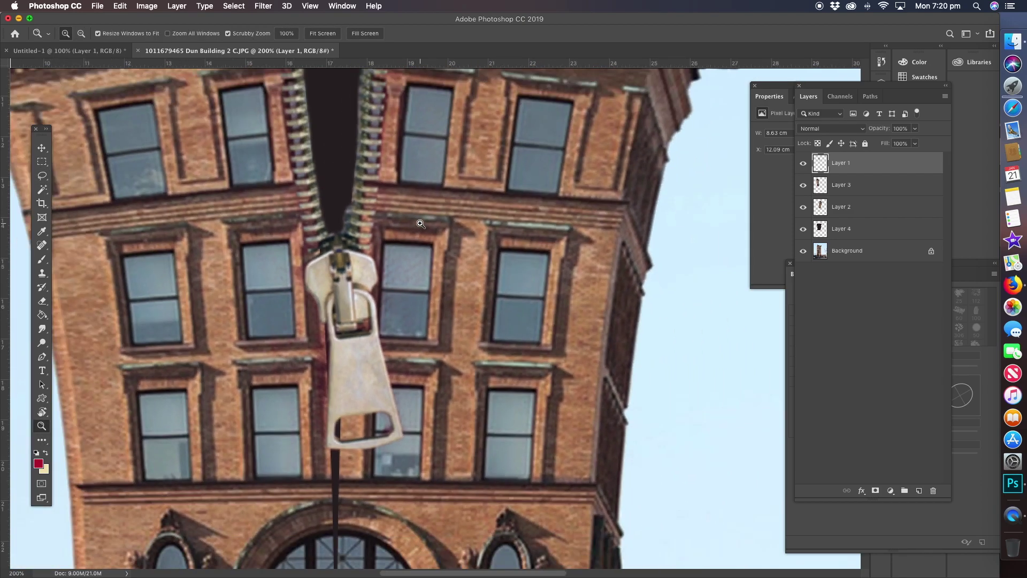
- Add a new empty layer directly above Layer 2 for the zipper's shadow
left_click(844, 186)
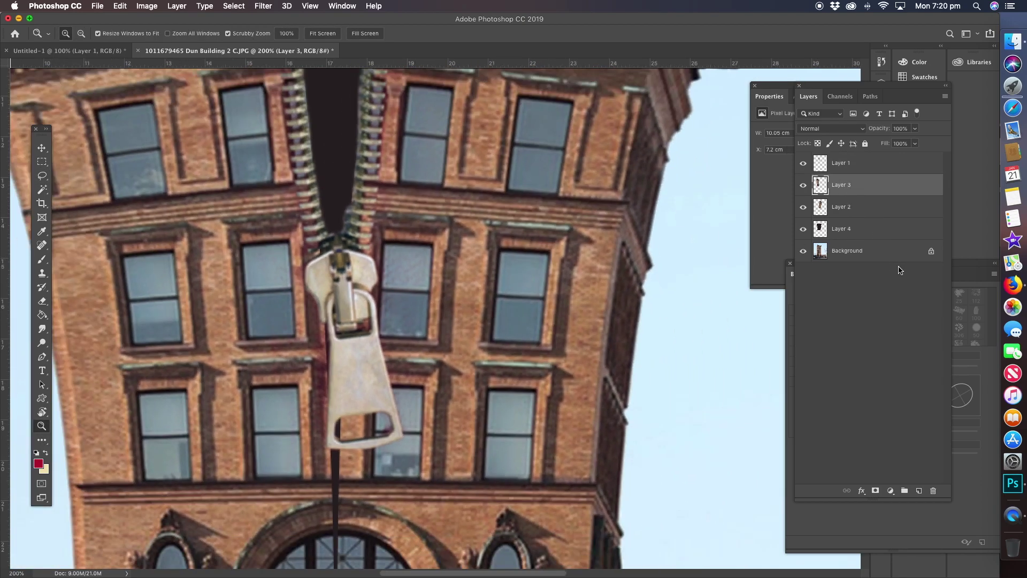
left_click(858, 209)
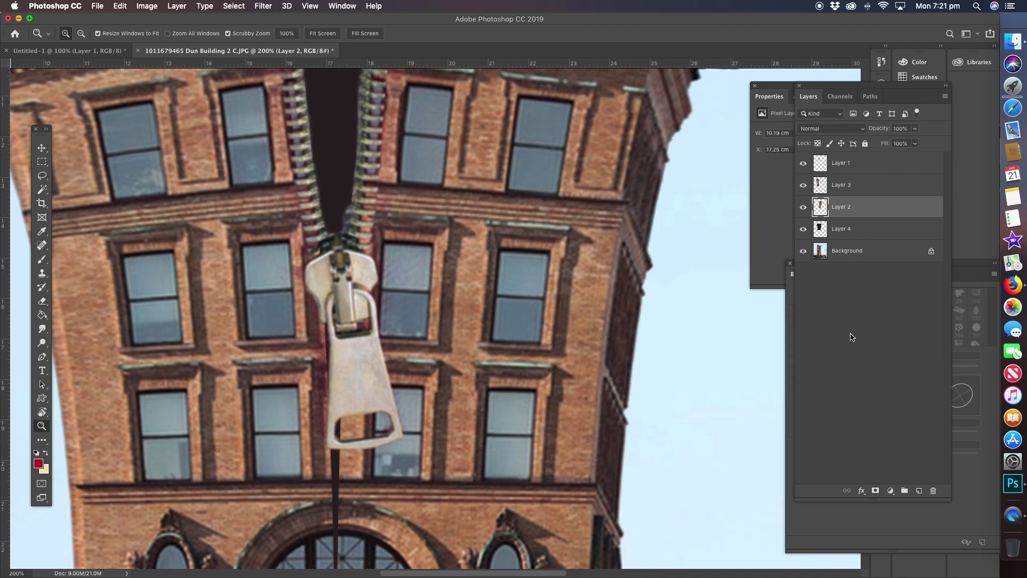
left_click(919, 490)
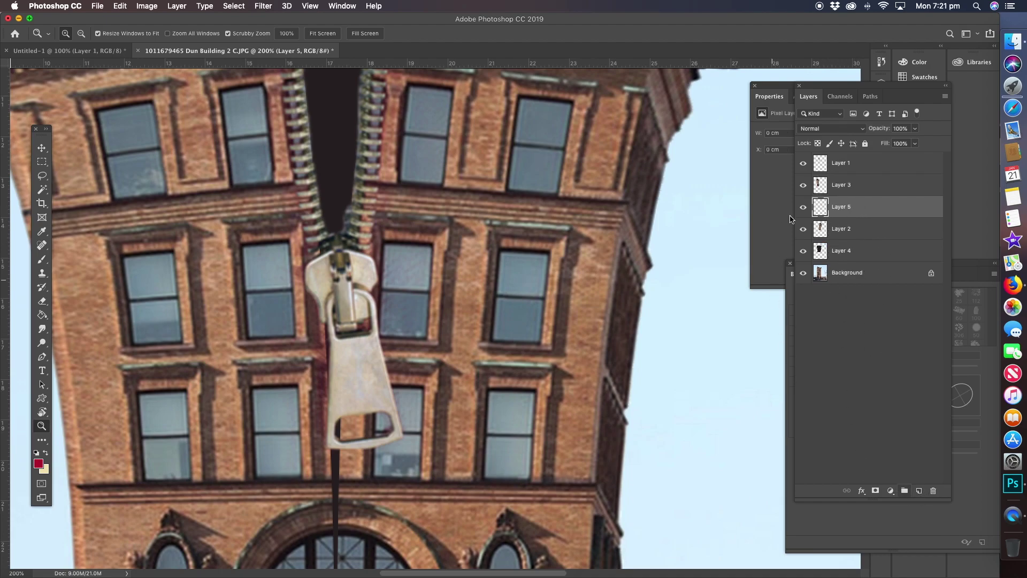
- Set up the Brush with a dark colour sampled from the building, a 15 px tip, 42° angle and 49% roundness
left_click(43, 259)
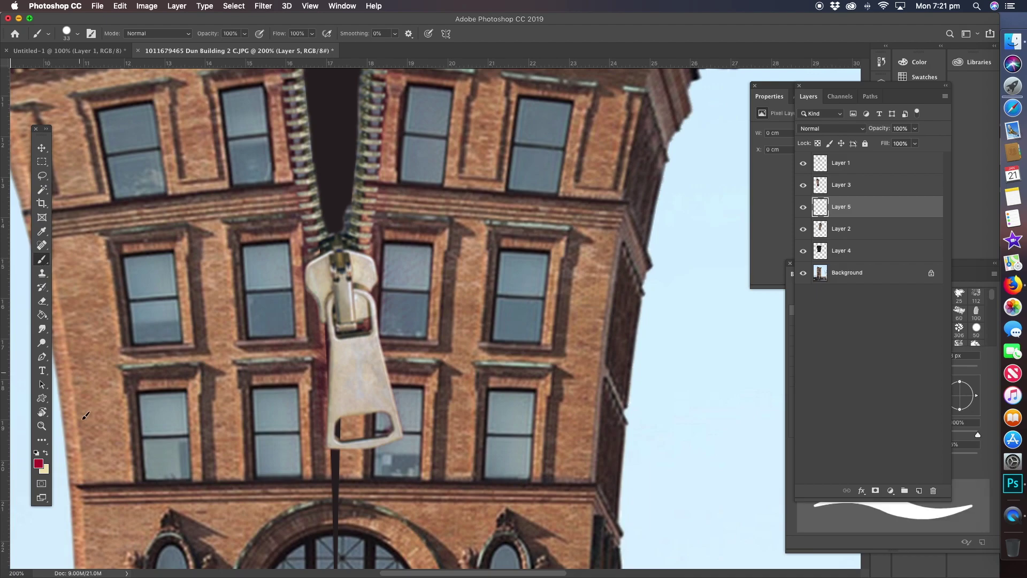
left_click(39, 463)
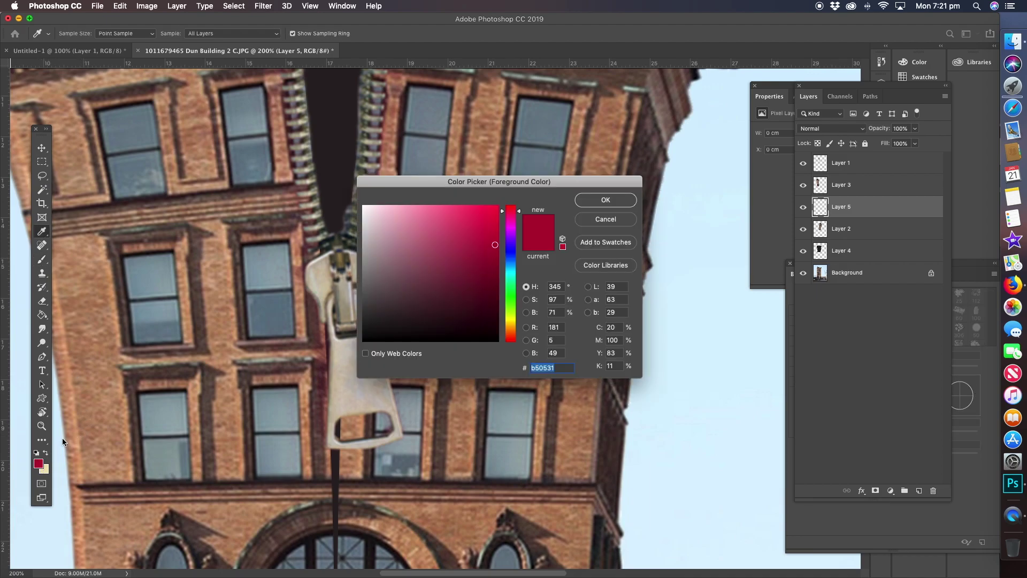
left_click(581, 220)
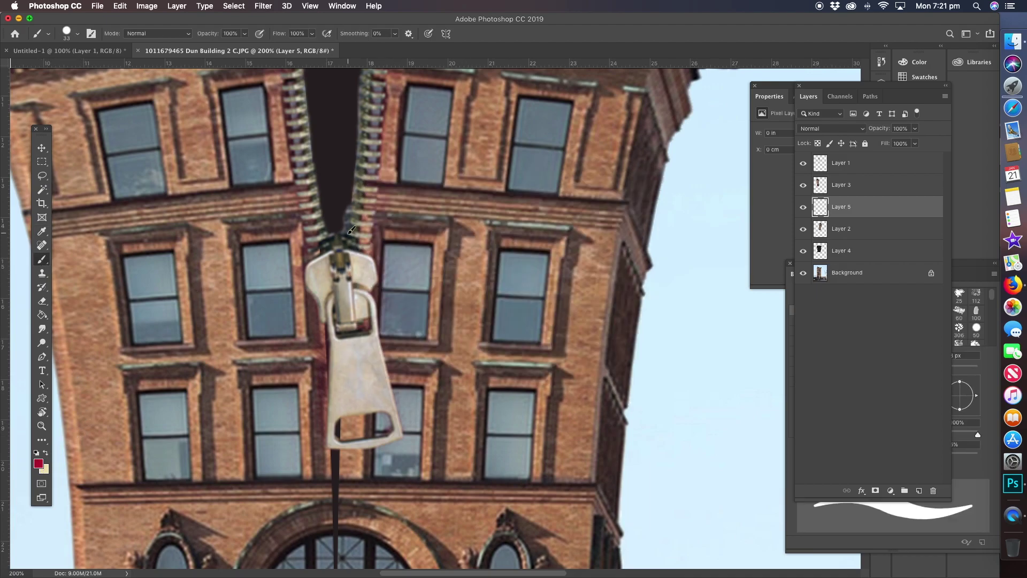
left_click(194, 250, "alt")
left_click(987, 374)
left_click_drag(884, 370, 873, 370)
left_click_drag(955, 383, 968, 390)
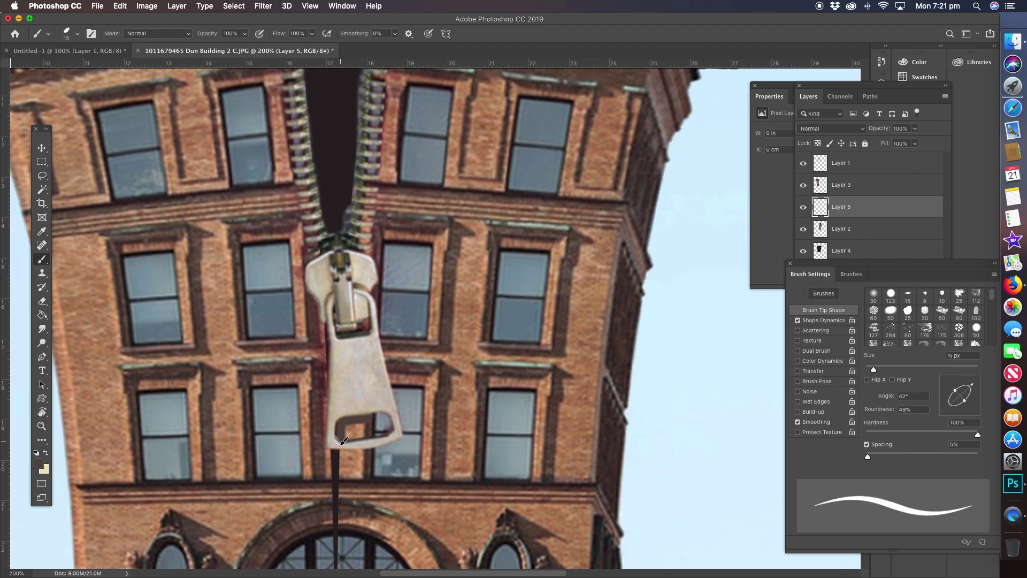
- Paint a dark shadow along the pull tab's lower and right edges and inner openings, and set the layer's opacity to 64%
mouse_move(342, 448)
left_mouse_down()
mouse_move(401, 446)
mouse_move(398, 414)
left_mouse_up()
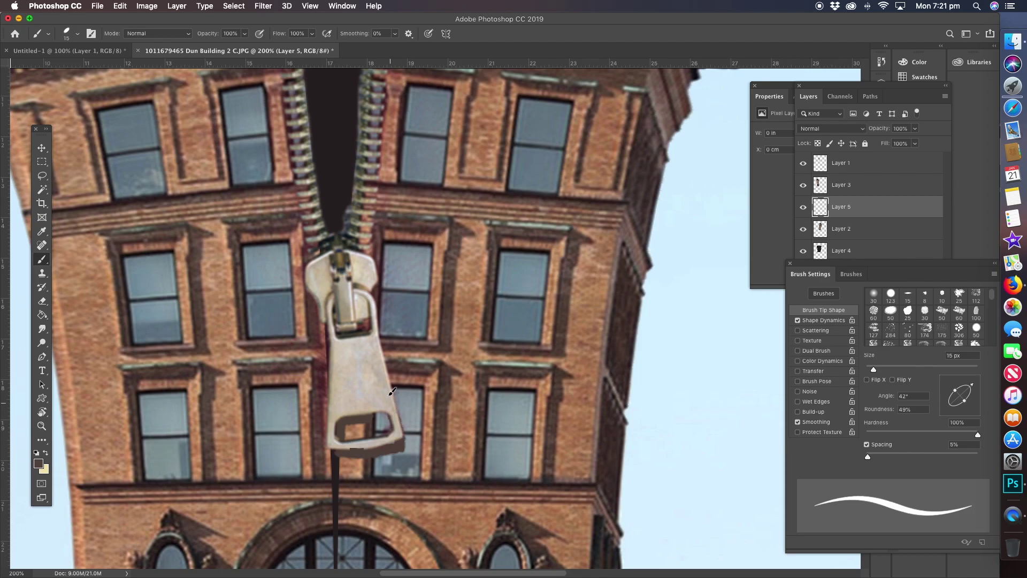
left_click_drag(369, 330, 370, 311)
left_click_drag(370, 414, 392, 413)
left_click(914, 129)
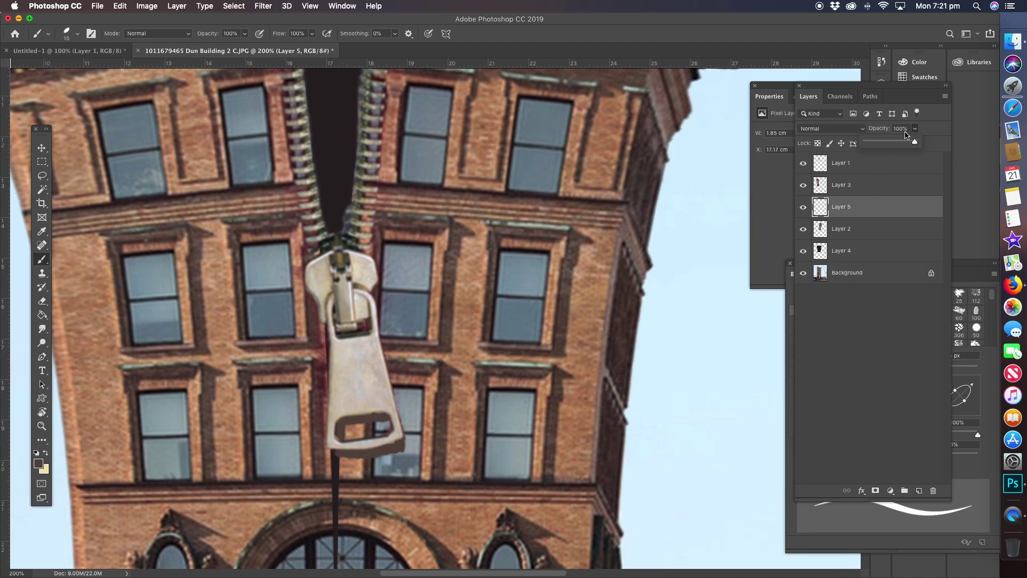
left_click_drag(899, 145, 896, 143)
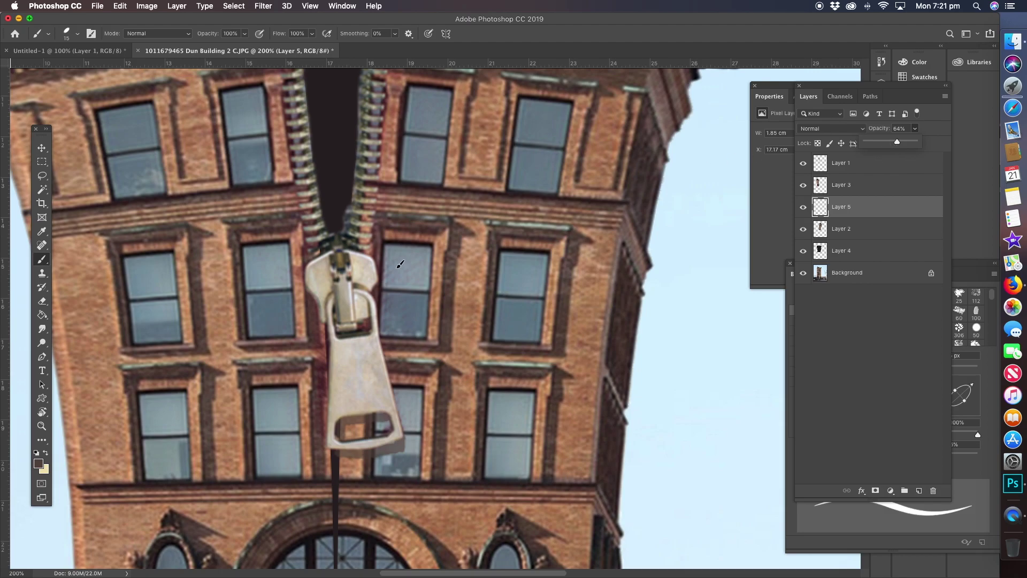
- Darken the shadow layer by setting its brightness to -83 with Brightness/Contrast
left_click(147, 6)
mouse_move(203, 35)
left_click(313, 35)
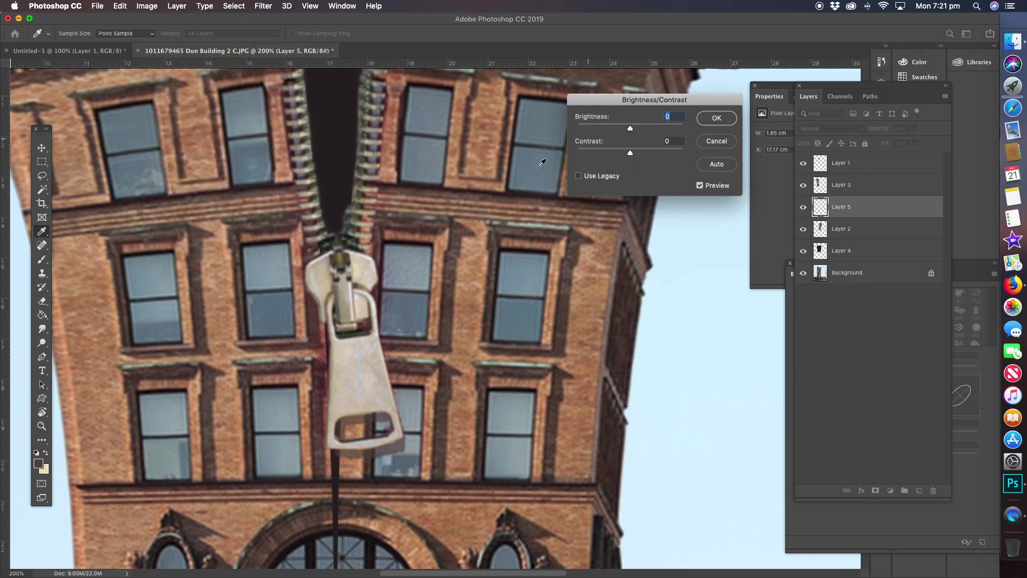
left_click_drag(631, 130, 602, 133)
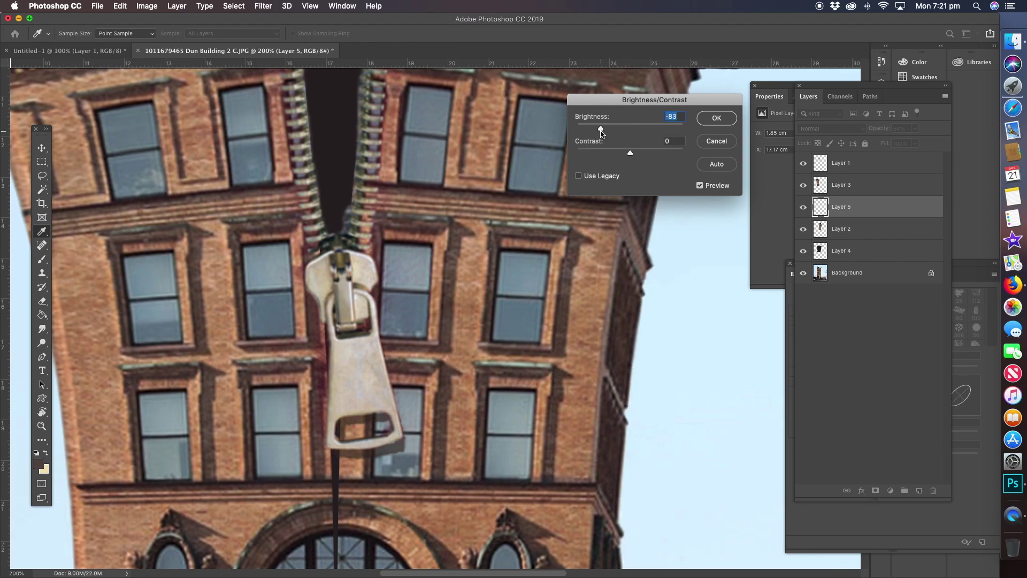
left_click(716, 118)
- Soften the pull tab's shadow with the Blur More filter and check the whole building
left_click(263, 5)
mouse_move(280, 144)
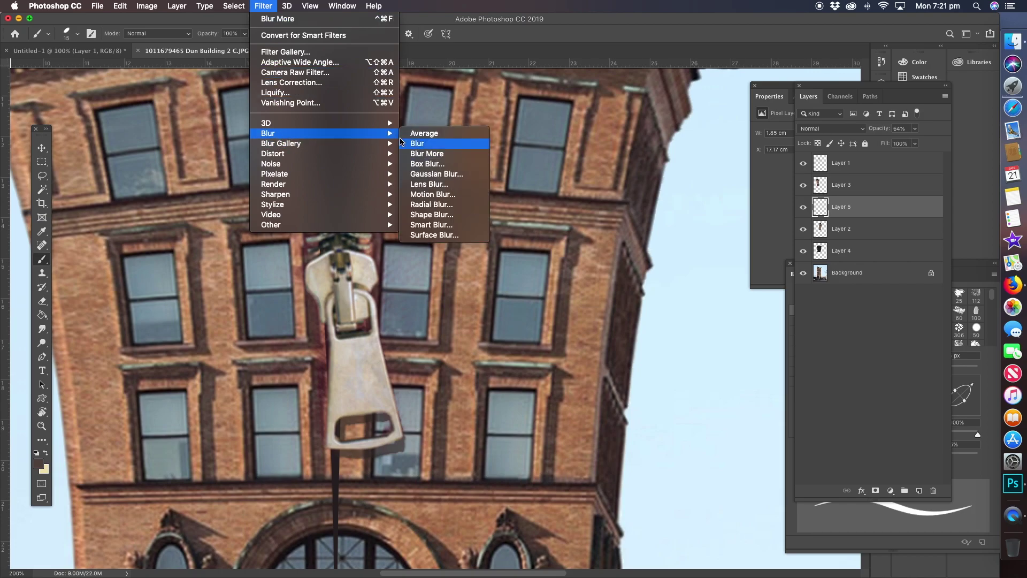
left_click(420, 154)
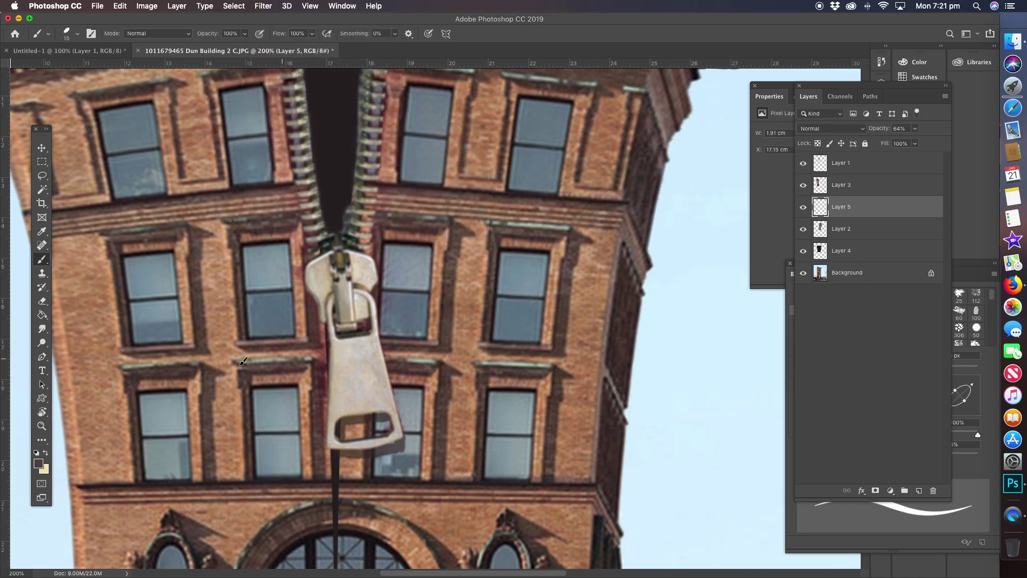
left_click(42, 426)
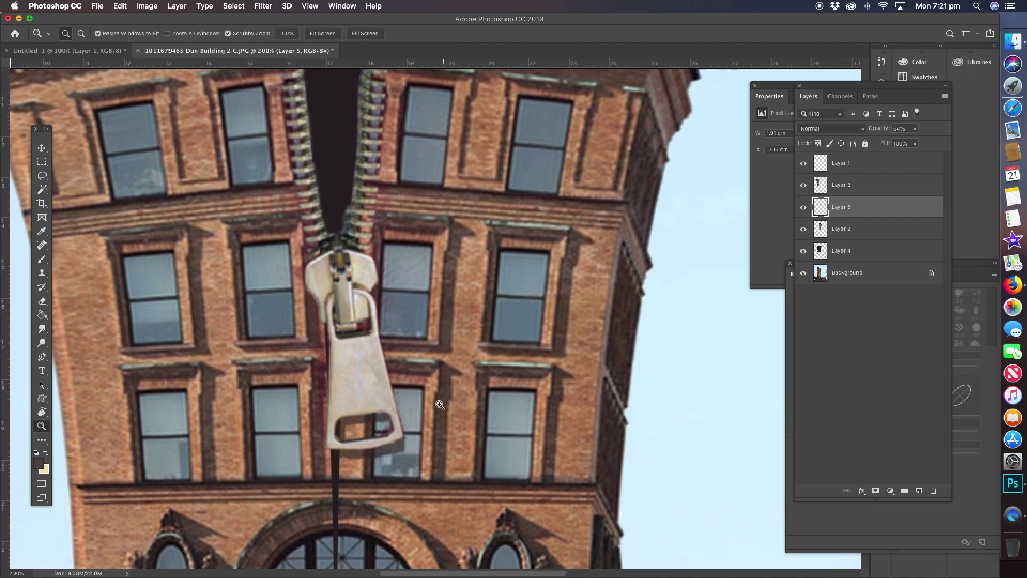
left_click(421, 428, "alt")
left_click_drag(412, 364, 424, 310)
left_click(439, 310, "alt")
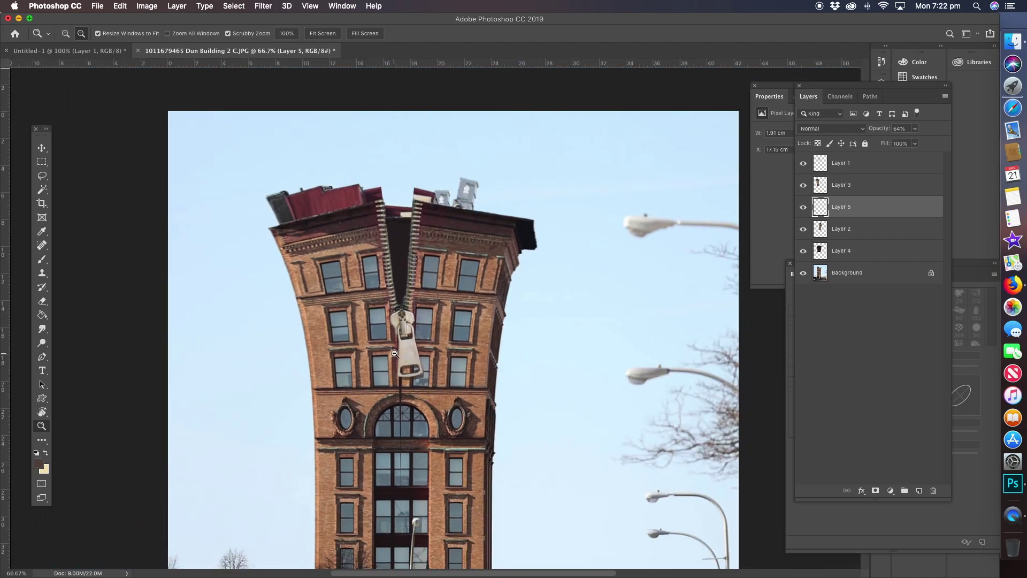
left_click_drag(431, 355, 496, 263)
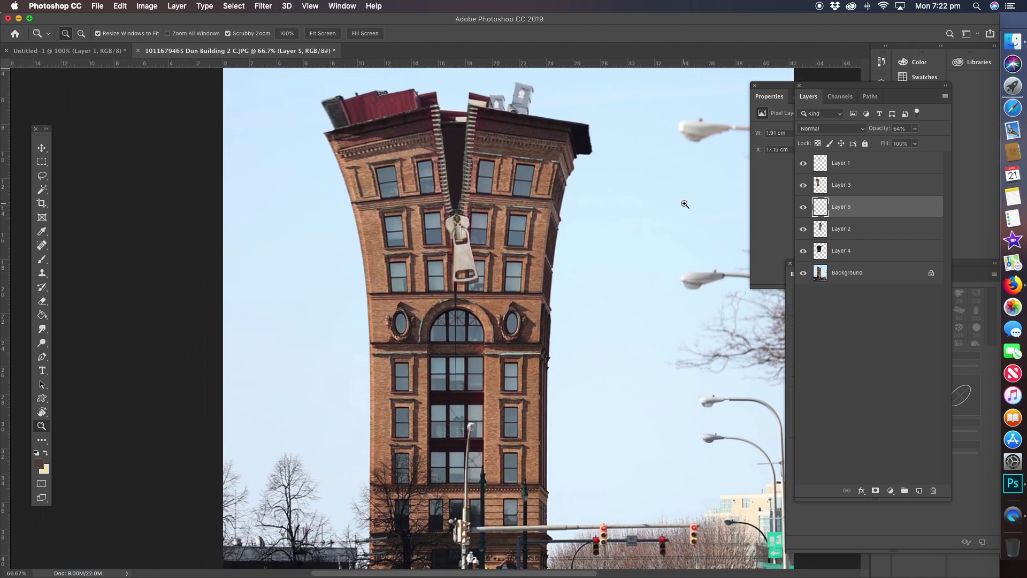